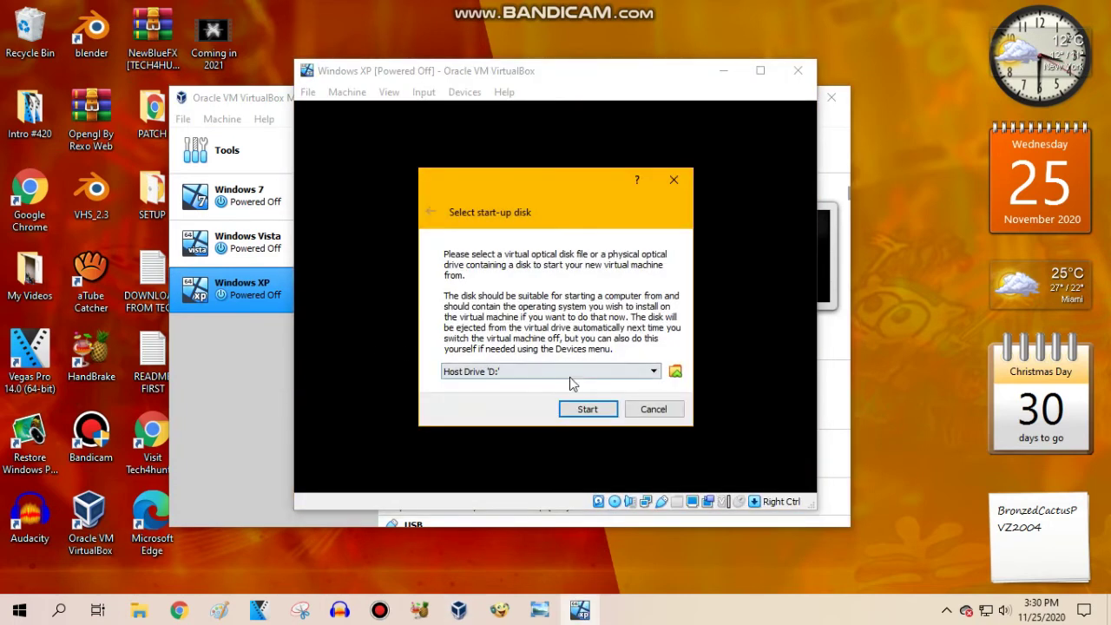
Step: Choose the Windows XP Professional 64-bit Corporate Edition image as the start-up disk, start the virtual machine and show it full screen
{"action": "left_click", "coordinate": [569, 375]}
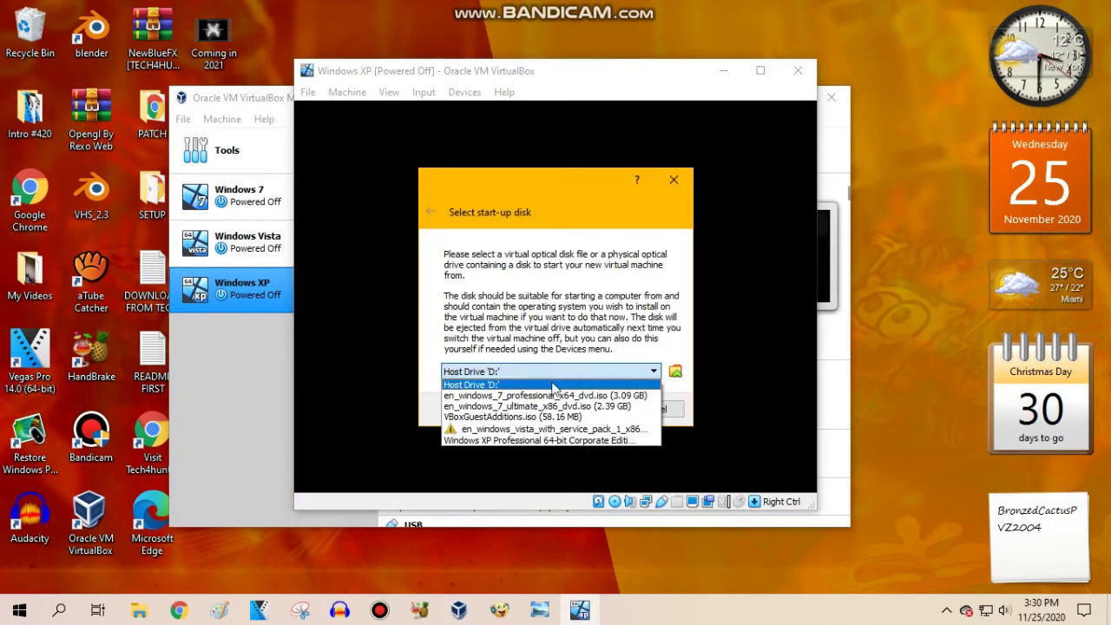
{"action": "left_click", "coordinate": [521, 440]}
{"action": "left_click", "coordinate": [586, 410]}
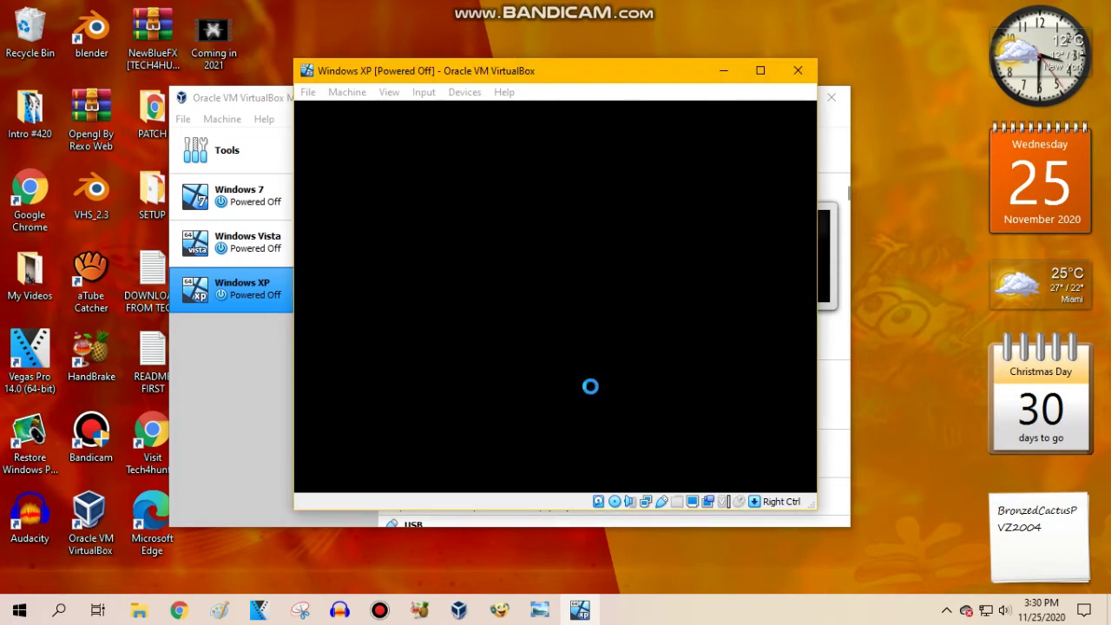
{"action": "left_click", "coordinate": [761, 71]}
{"action": "key", "text": "Control_R+f"}
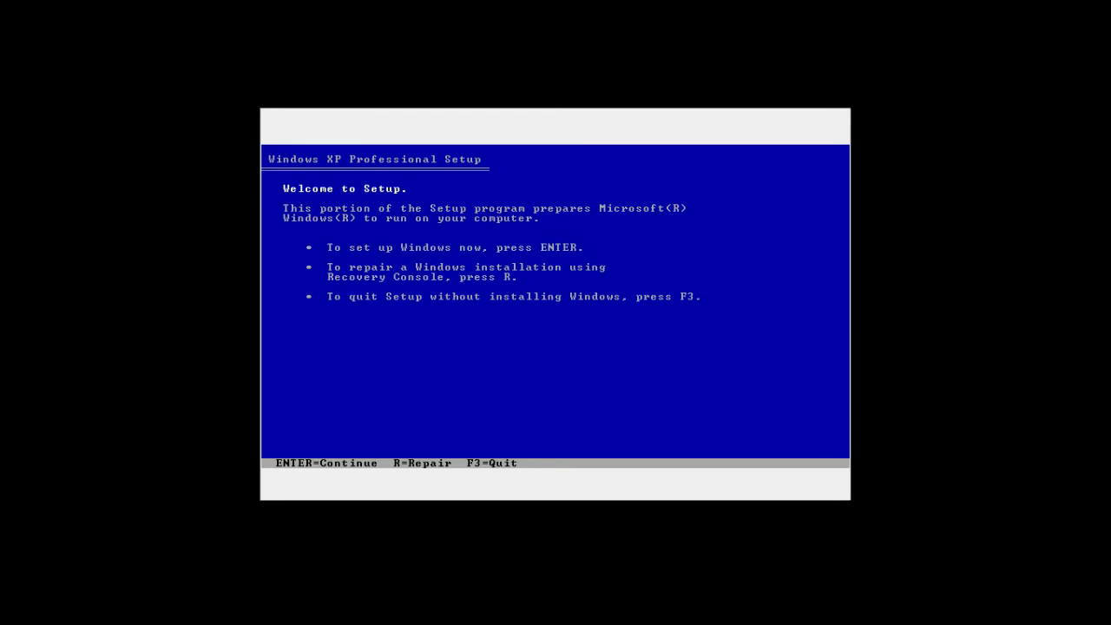
Step: Begin setting up Windows XP, accept the license agreement and install on the unpartitioned space
{"action": "key", "text": "Return"}
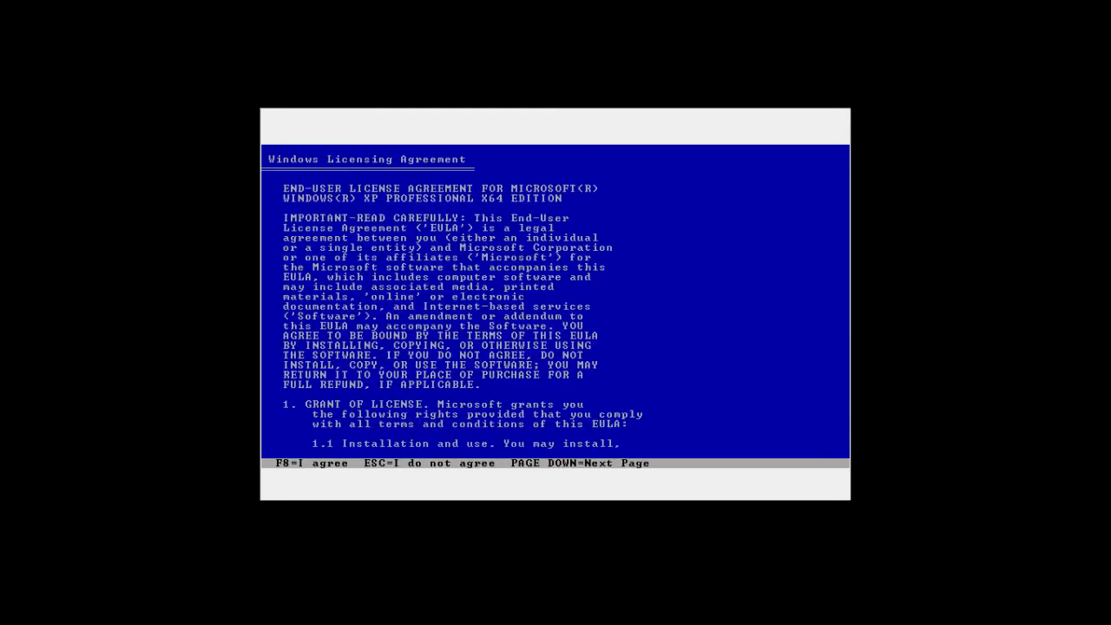
{"action": "key", "text": "F8"}
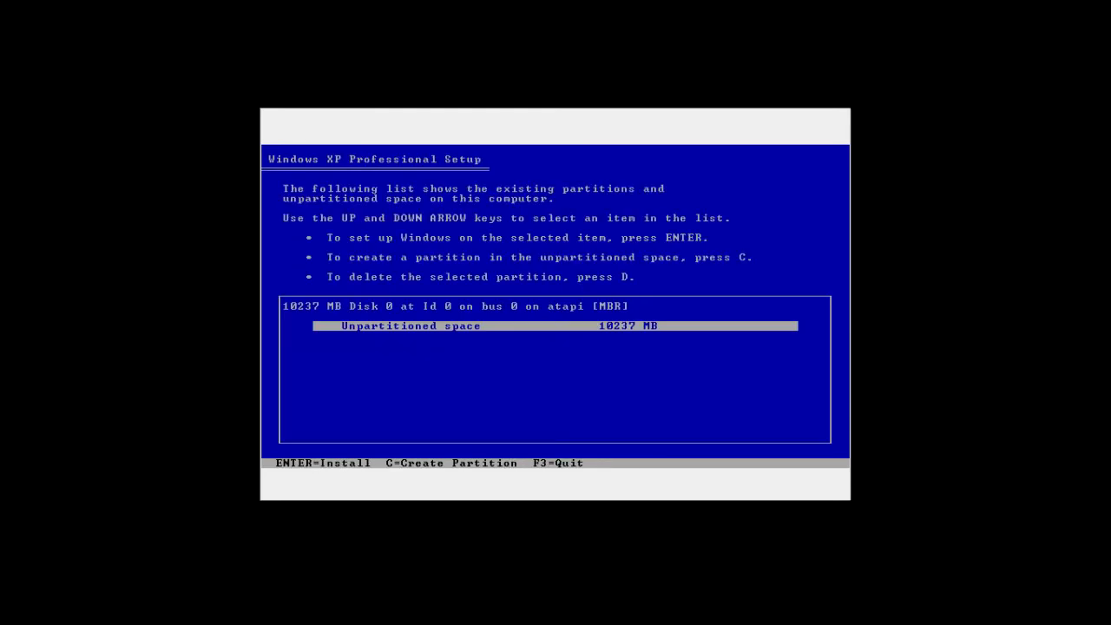
{"action": "key", "text": "Return"}
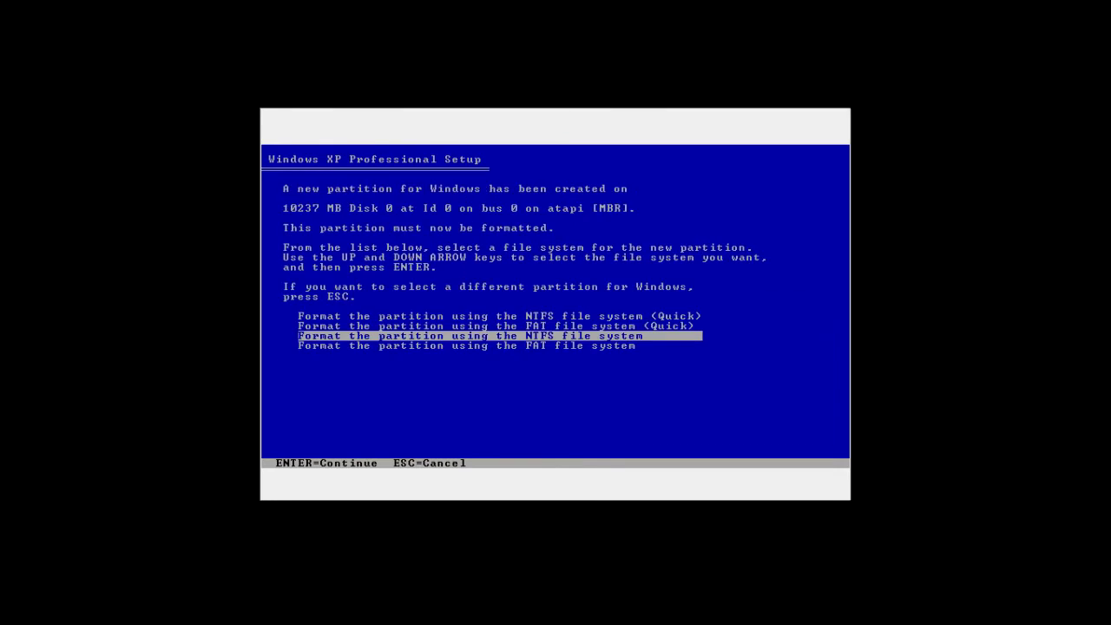
Step: Format the new partition with the NTFS file system (Quick) and restart the computer once this portion of Setup completes
{"action": "key", "text": "Up"}
{"action": "key", "text": "Up"}
{"action": "key", "text": "Down"}
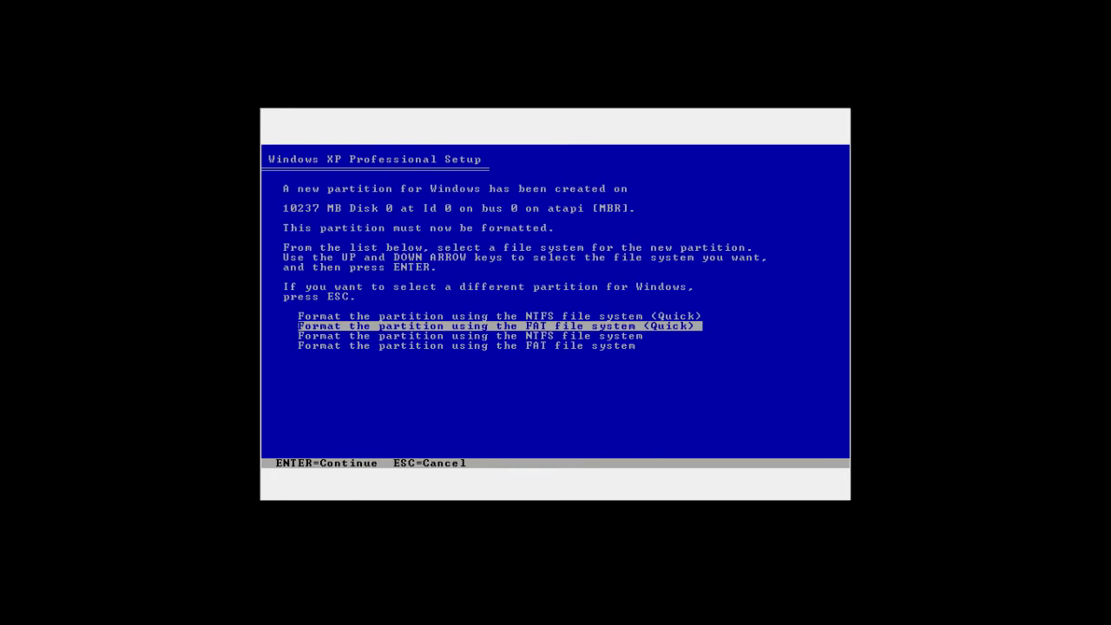
{"action": "key", "text": "Up"}
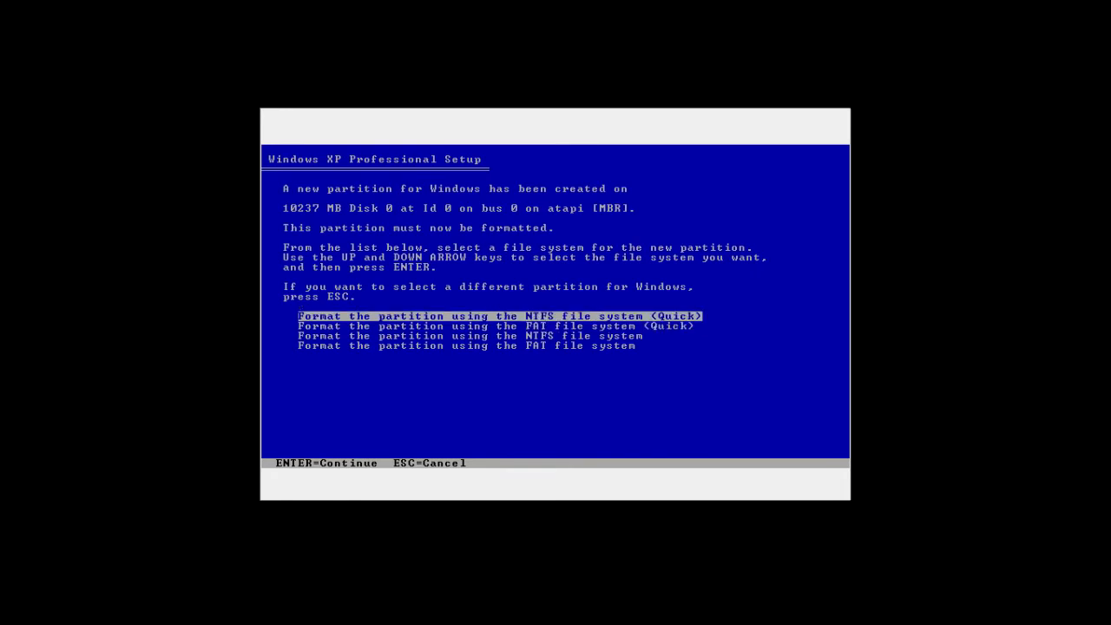
{"action": "key", "text": "Return"}
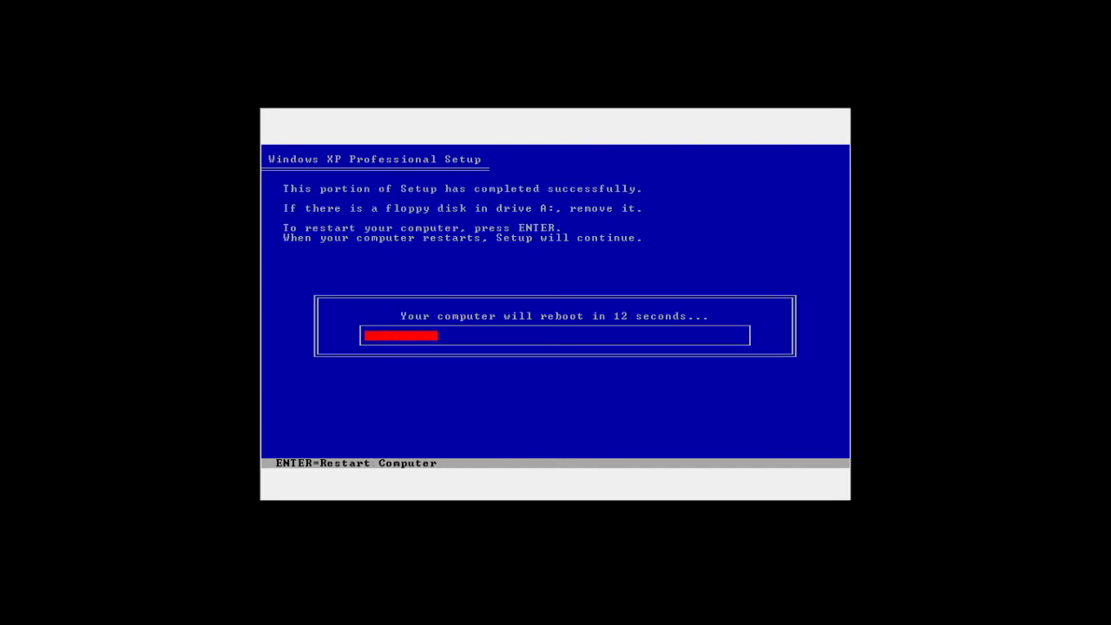
{"action": "key", "text": "Return"}
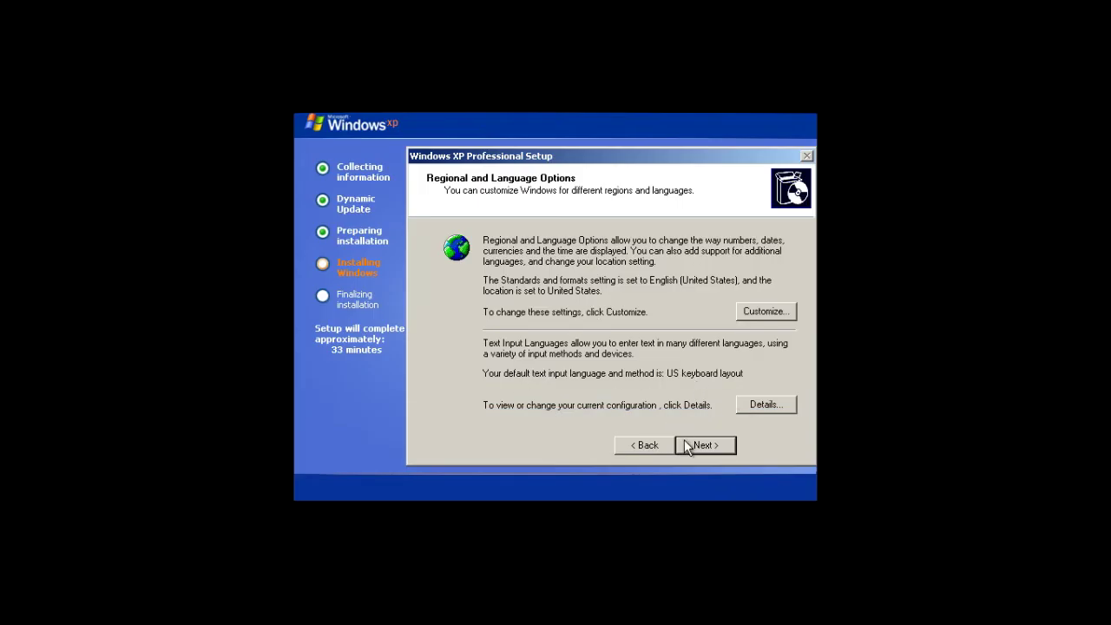
Step: Review the regional, language and advanced settings in Regional and Language Options, keeping English (United States)
{"action": "left_click", "coordinate": [748, 314]}
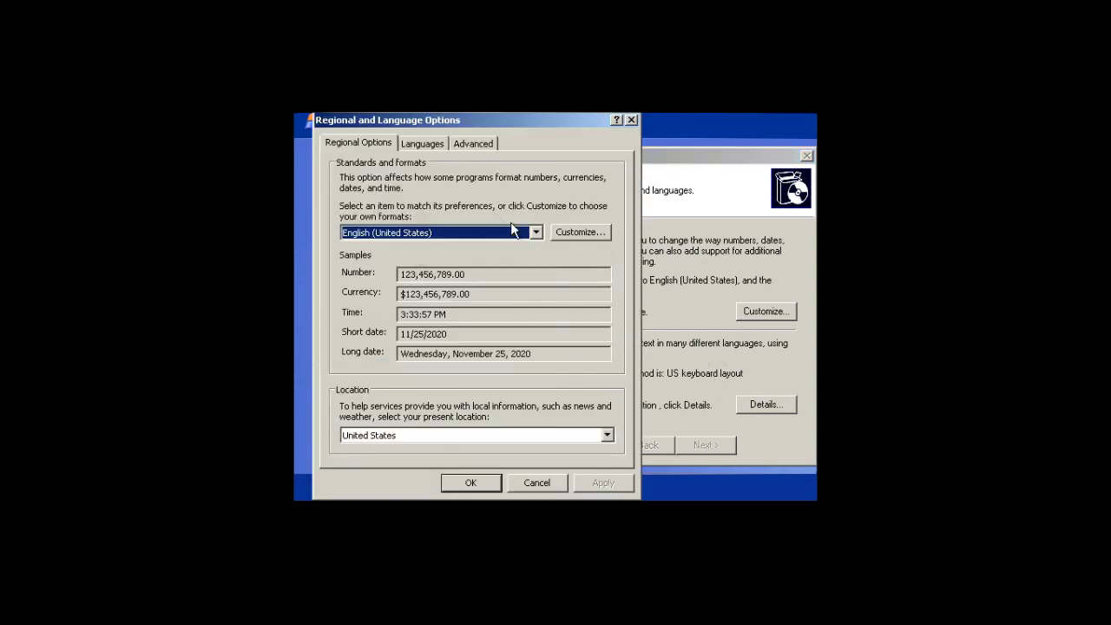
{"action": "left_click", "coordinate": [438, 144]}
{"action": "left_click", "coordinate": [477, 145]}
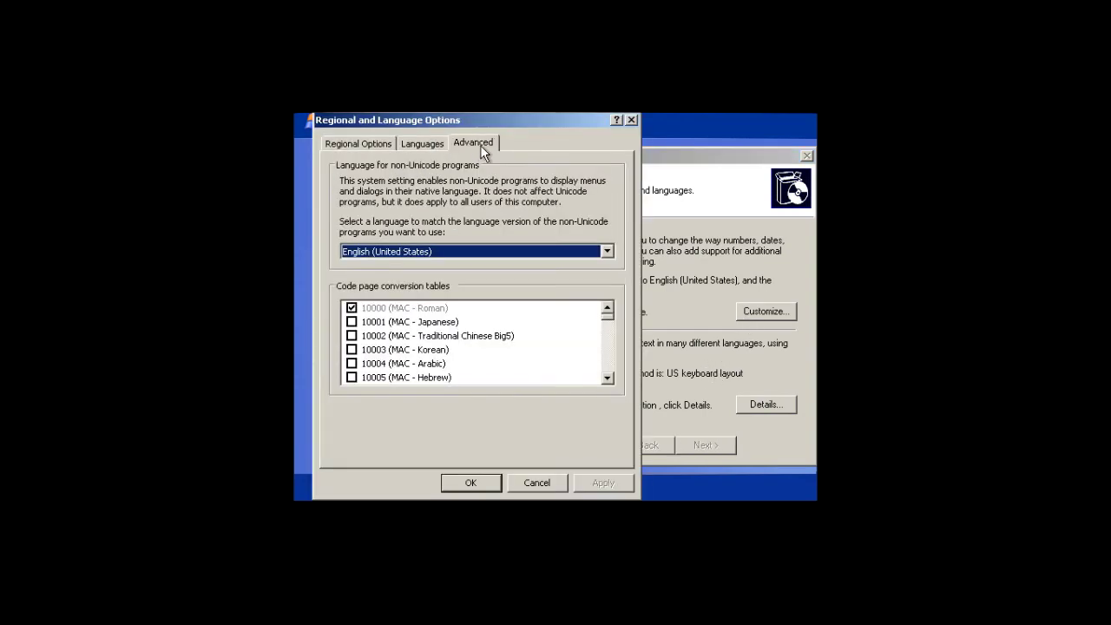
{"action": "left_click", "coordinate": [469, 482]}
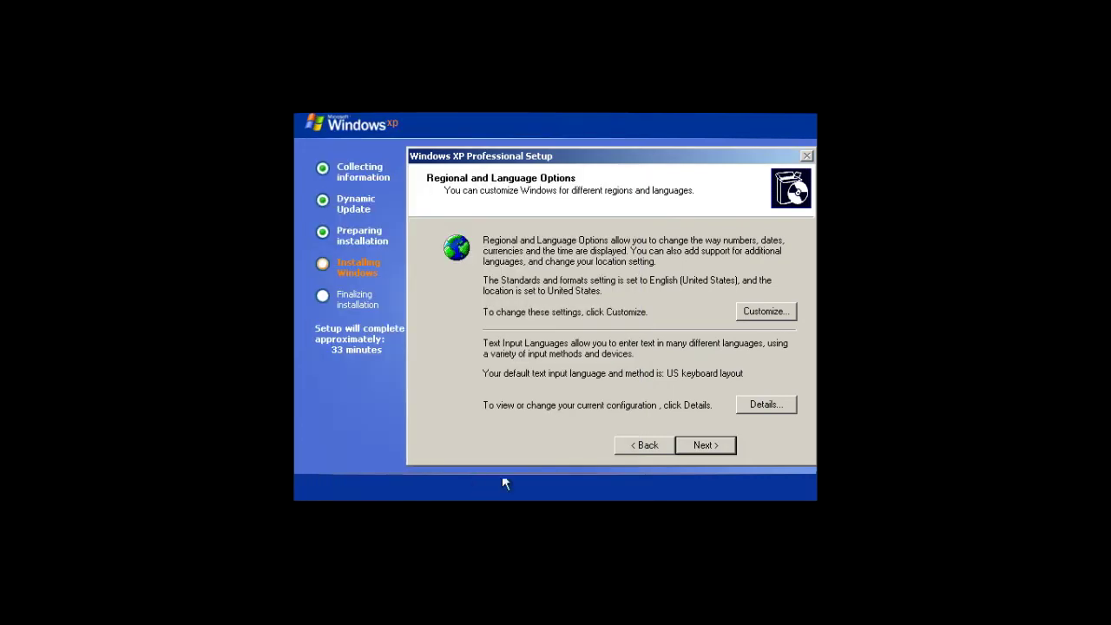
Step: Fill in the user's name with no organization, and try to continue without a product key
{"action": "left_click", "coordinate": [706, 445]}
{"action": "type", "text": "CactusPVZ"}
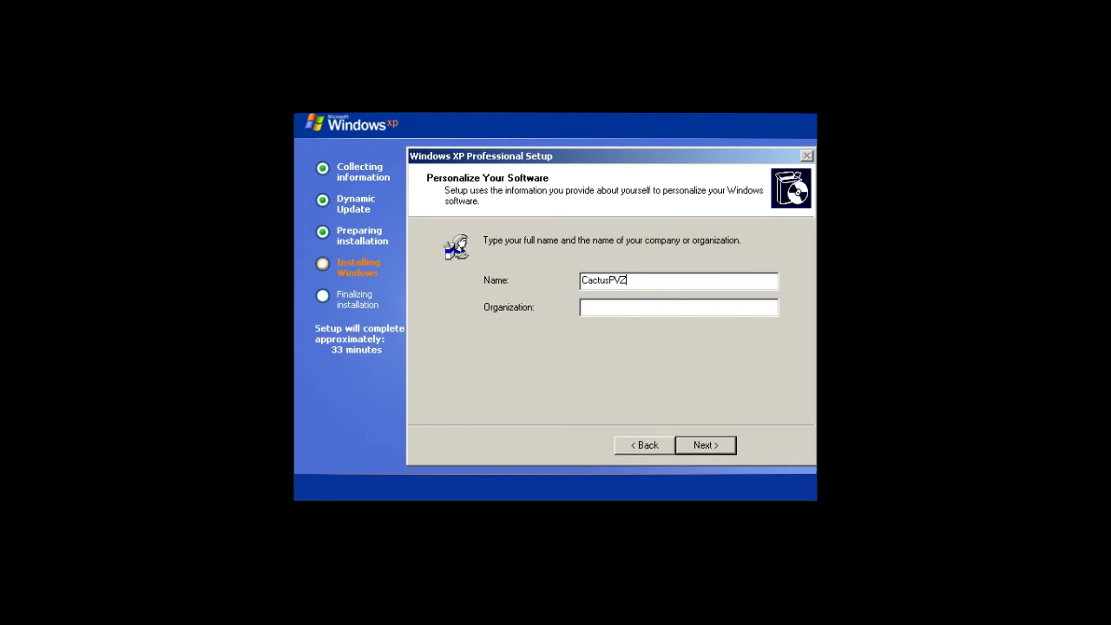
{"action": "left_click", "coordinate": [705, 449]}
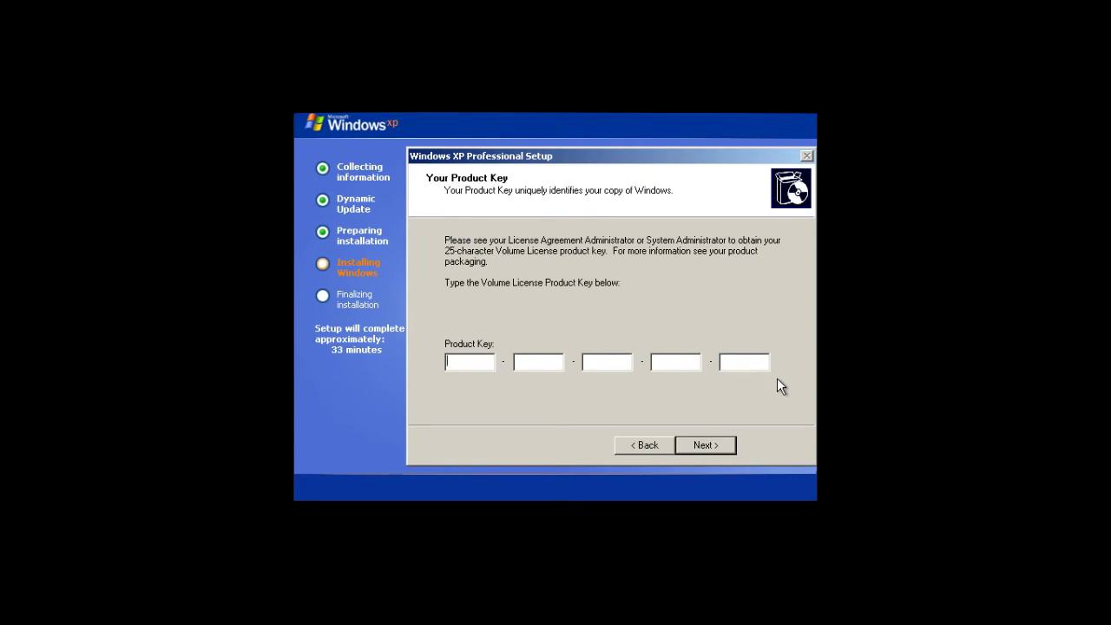
{"action": "left_click", "coordinate": [703, 446]}
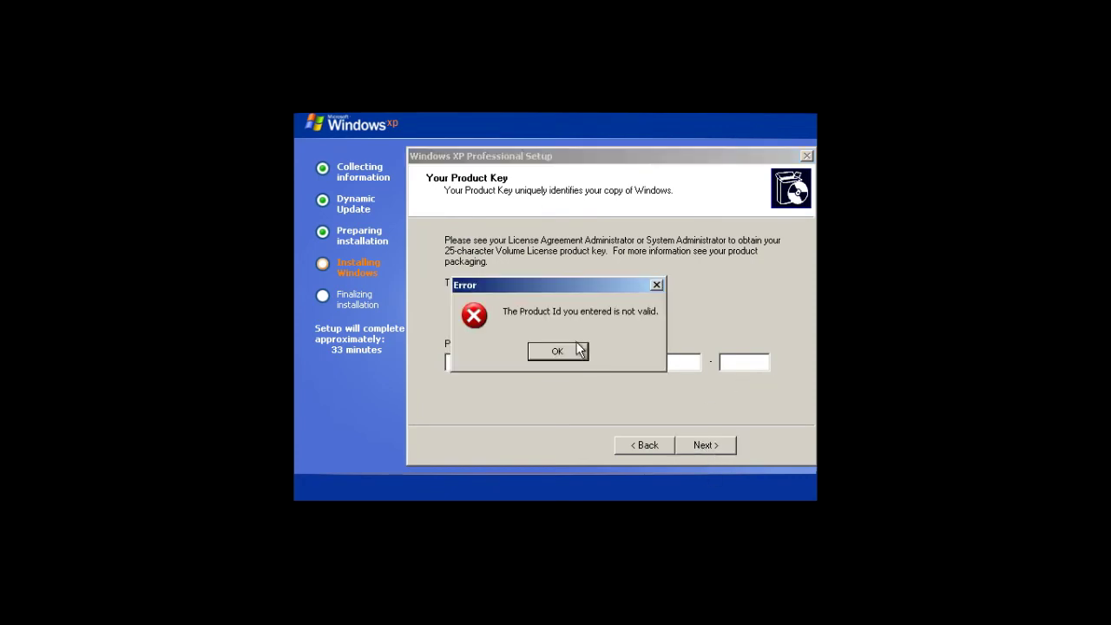
{"action": "left_click", "coordinate": [558, 349]}
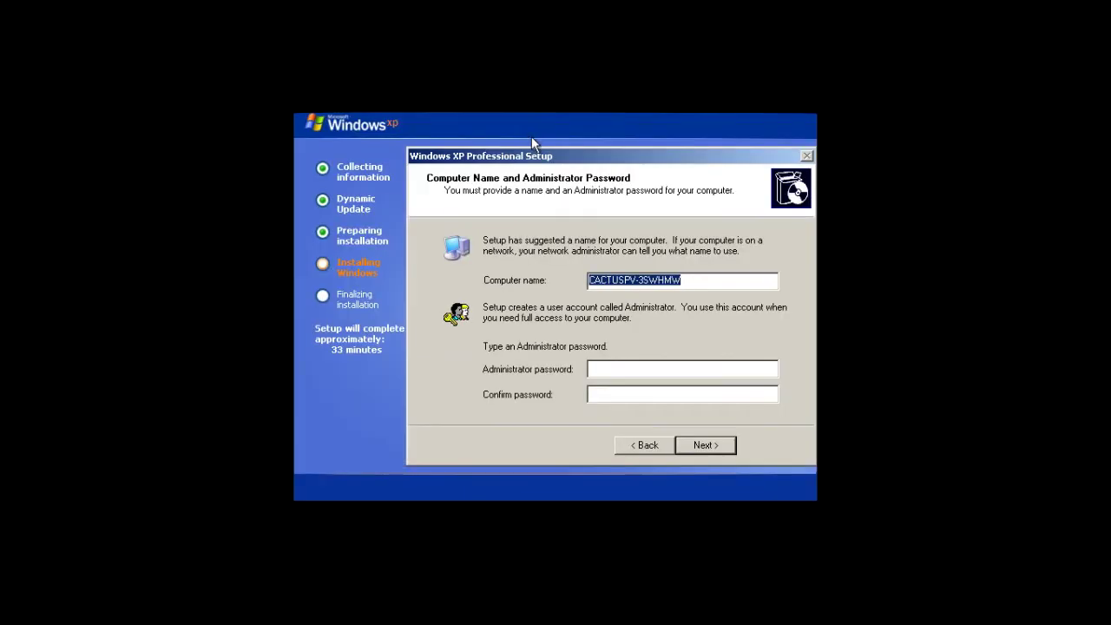
Step: Keep the suggested computer name and a blank administrator password, and set the time zone to (GMT-05:00) Eastern Time (US & Canada)
{"action": "left_click", "coordinate": [687, 279]}
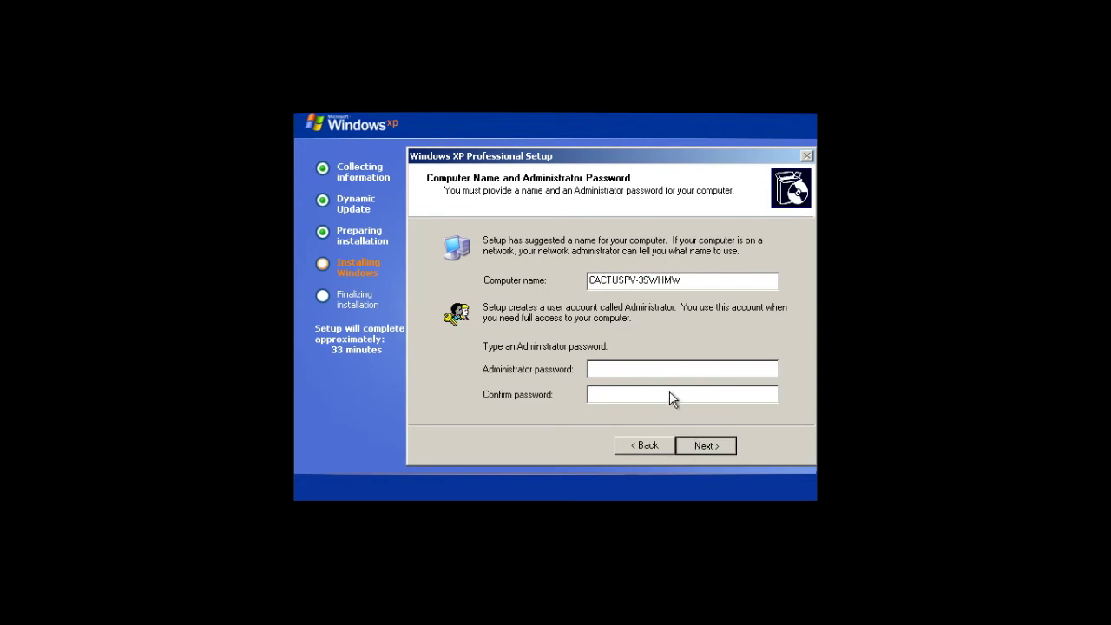
{"action": "key", "text": "Return"}
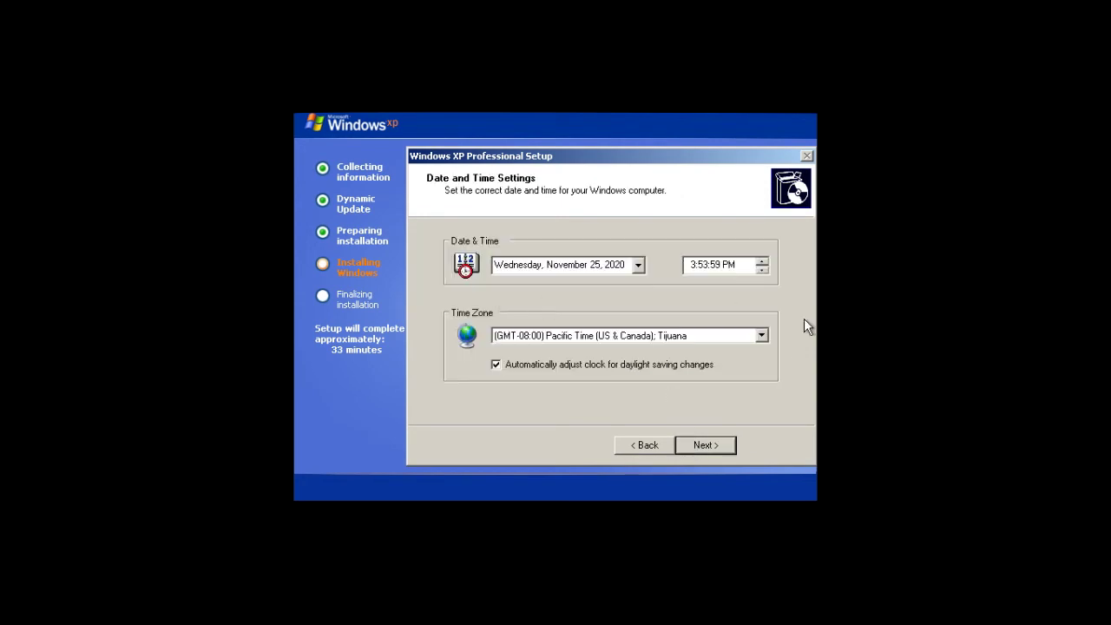
{"action": "left_click", "coordinate": [760, 335]}
{"action": "scroll", "coordinate": [595, 219], "scroll_direction": "up", "scroll_amount": 2}
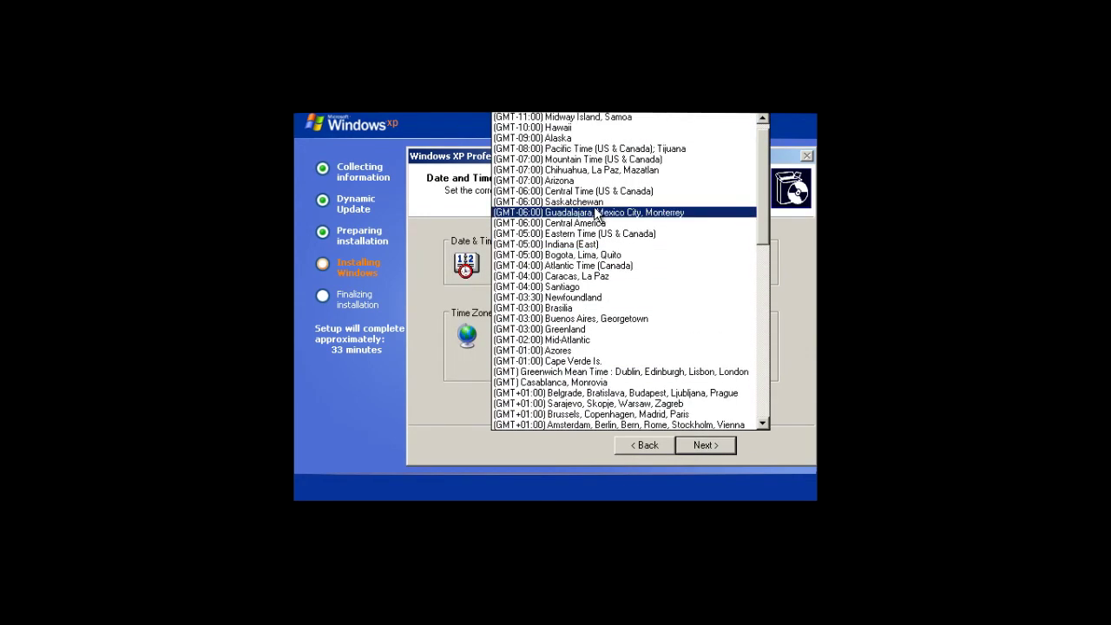
{"action": "left_click", "coordinate": [595, 244]}
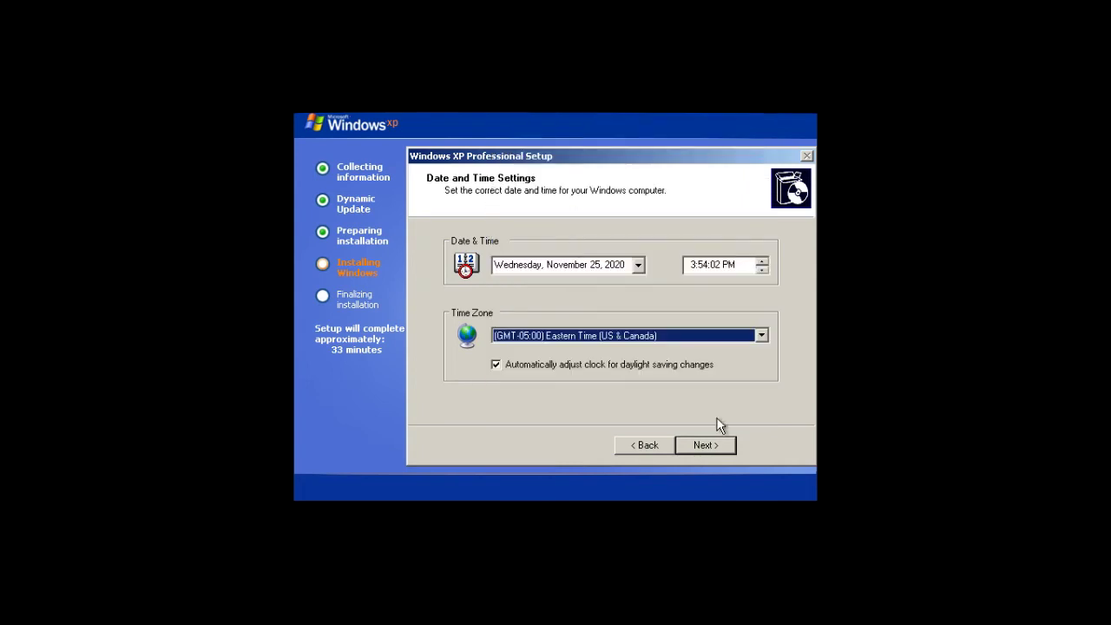
{"action": "left_click", "coordinate": [712, 449]}
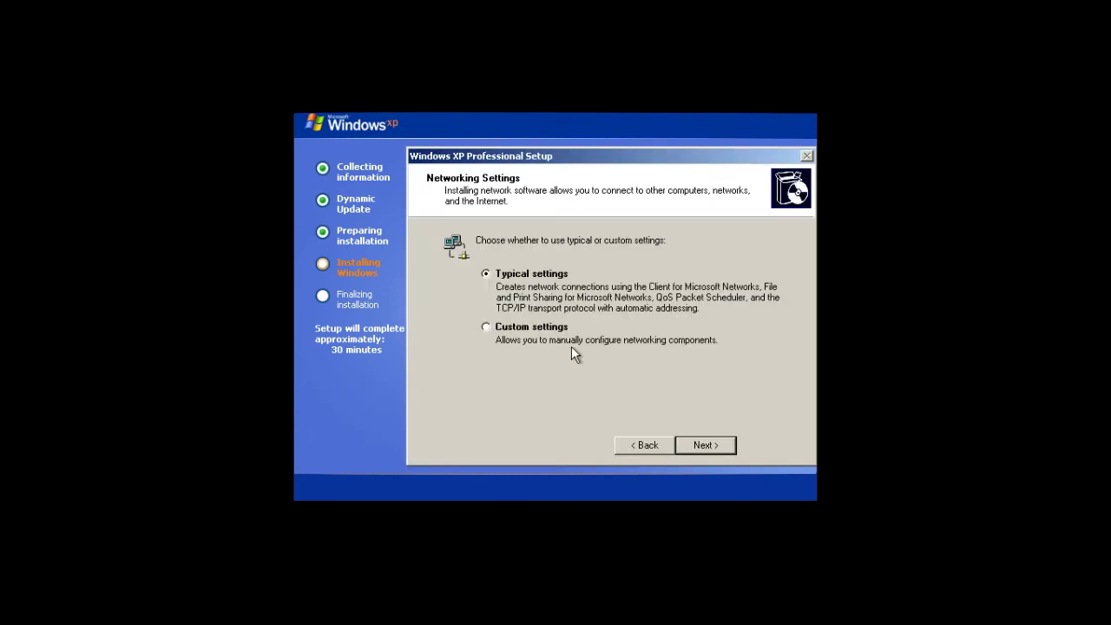
Step: Choose custom networking settings with the default components and make the computer a member of WORKGROUP without a domain
{"action": "left_click", "coordinate": [502, 330]}
{"action": "left_click", "coordinate": [714, 451]}
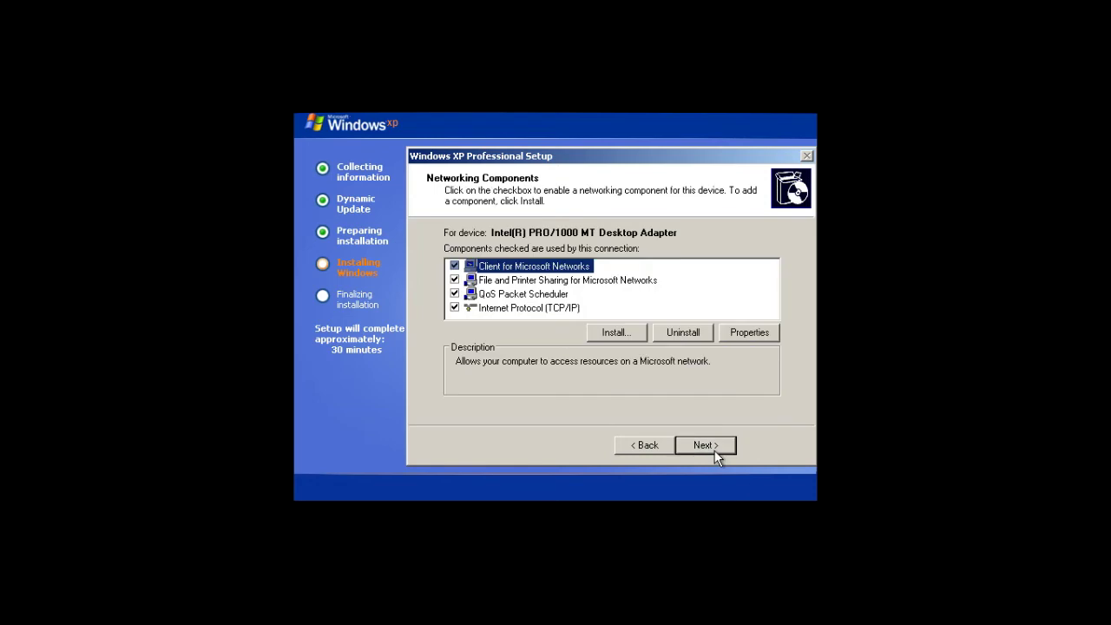
{"action": "left_click", "coordinate": [714, 451]}
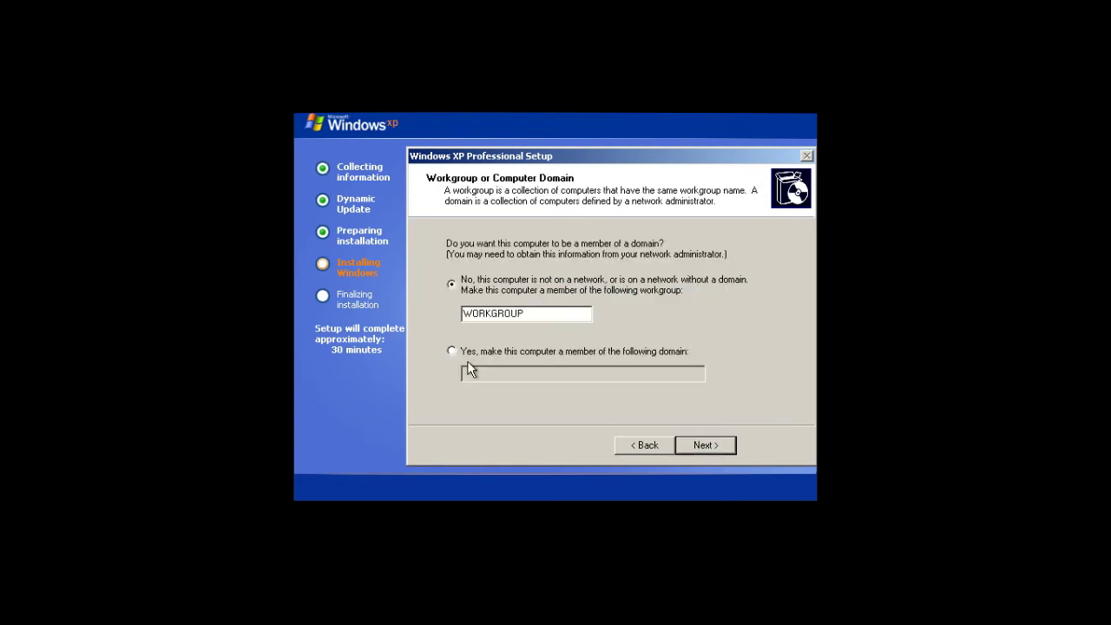
{"action": "left_click", "coordinate": [719, 447]}
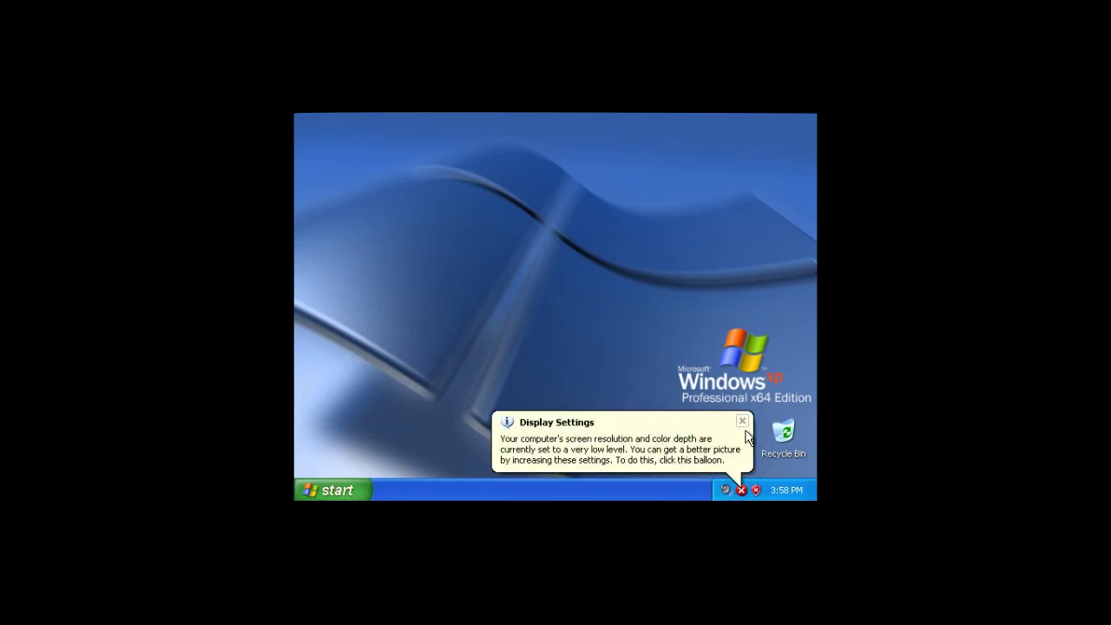
Step: Dismiss the Display Settings and Windows XP tour notifications, and insert the Guest Additions CD image into the virtual machine
{"action": "left_click", "coordinate": [742, 422]}
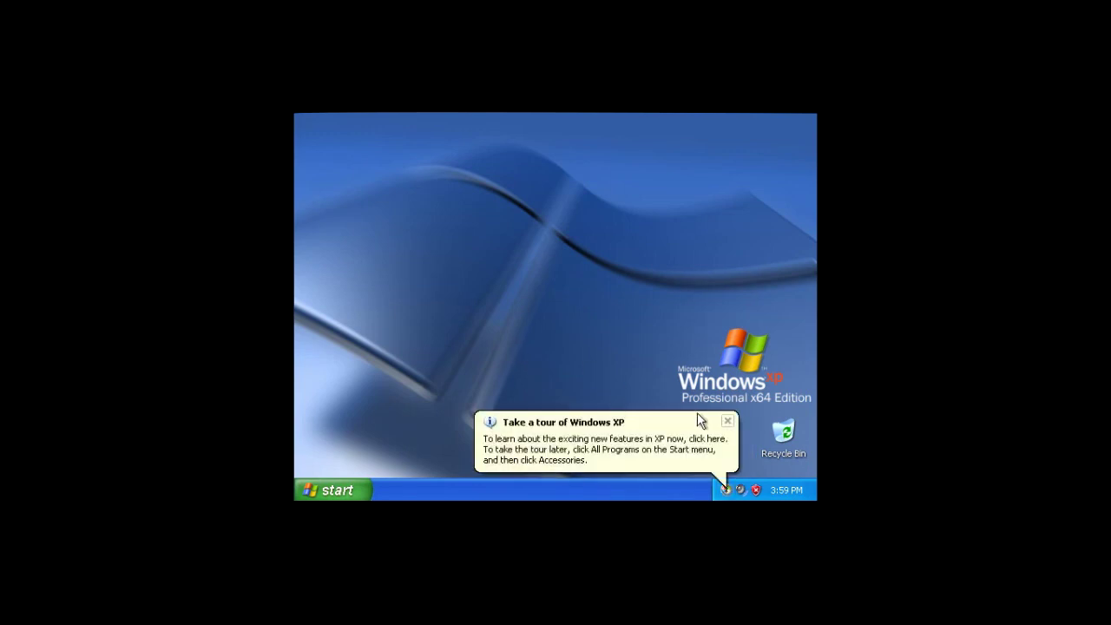
{"action": "left_click", "coordinate": [727, 421]}
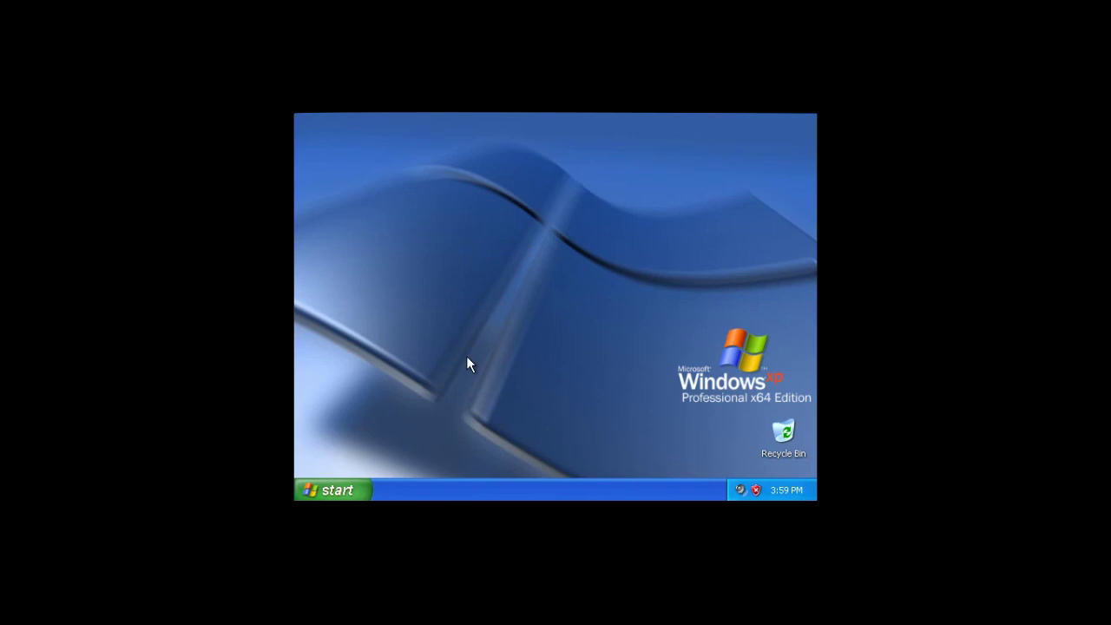
{"action": "left_click", "coordinate": [328, 130]}
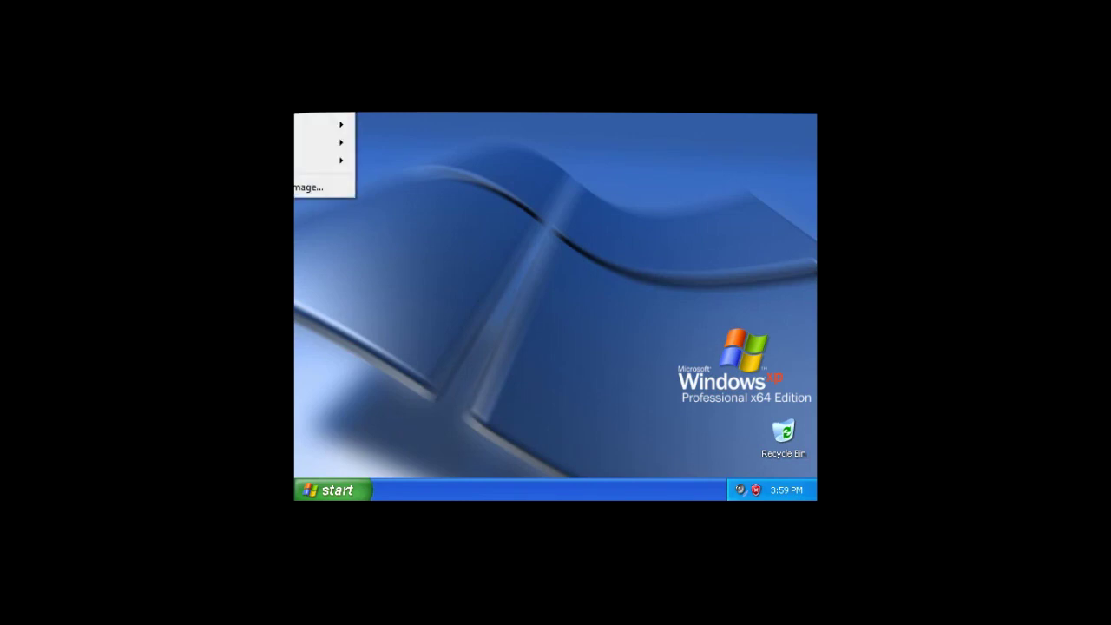
{"action": "mouse_move", "coordinate": [321, 160]}
{"action": "left_click", "coordinate": [329, 136]}
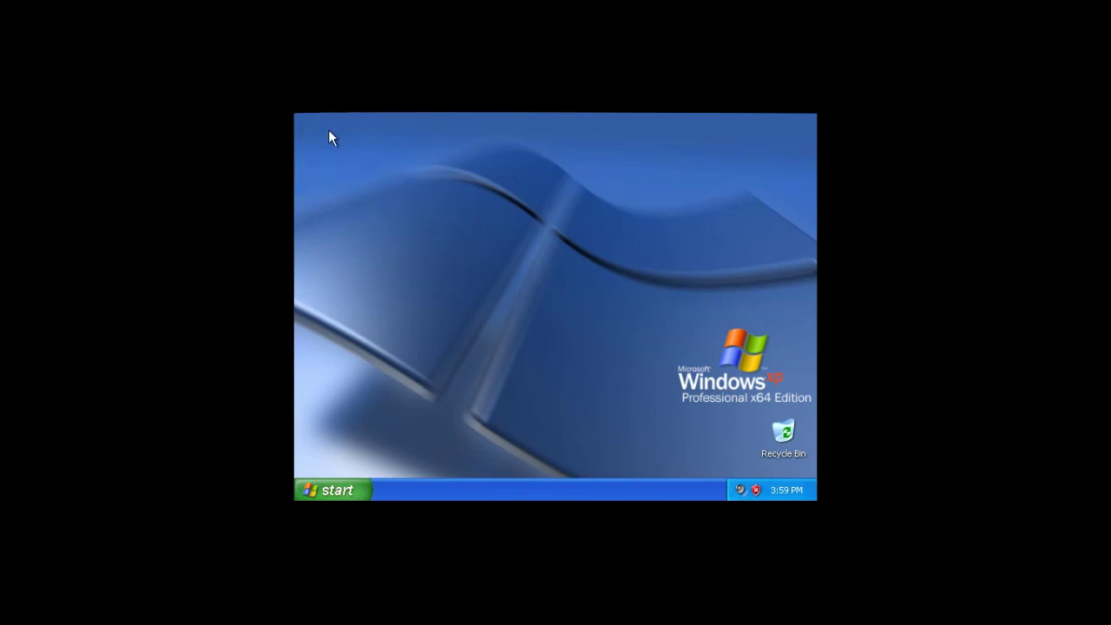
Step: Open My Computer and run the VirtualBox Guest Additions setup from the D: drive
{"action": "left_click", "coordinate": [361, 491]}
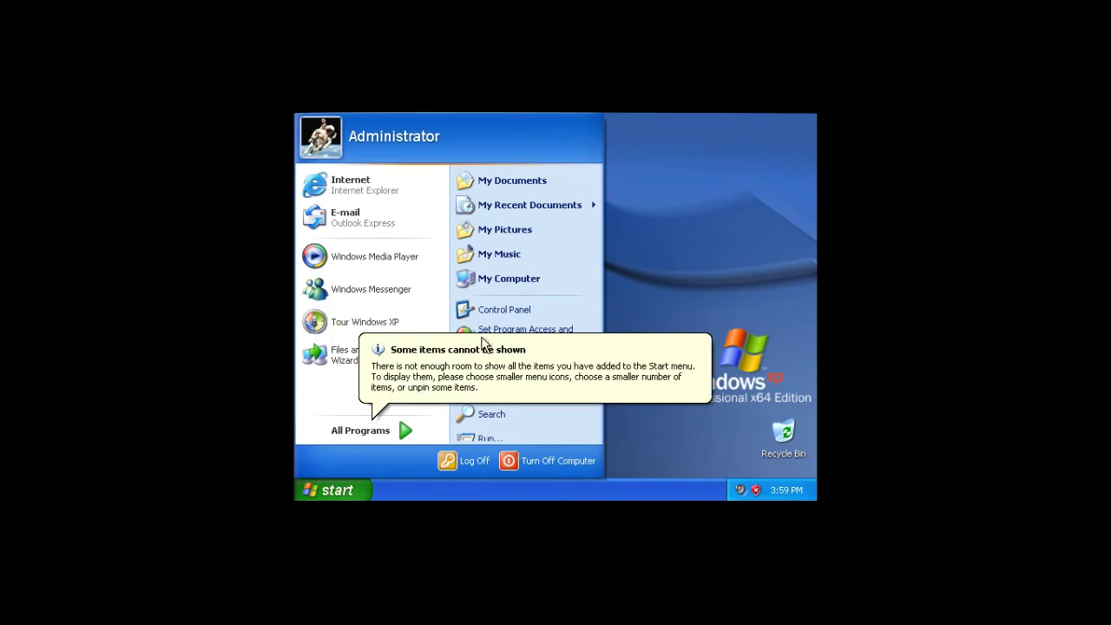
{"action": "left_click", "coordinate": [385, 431]}
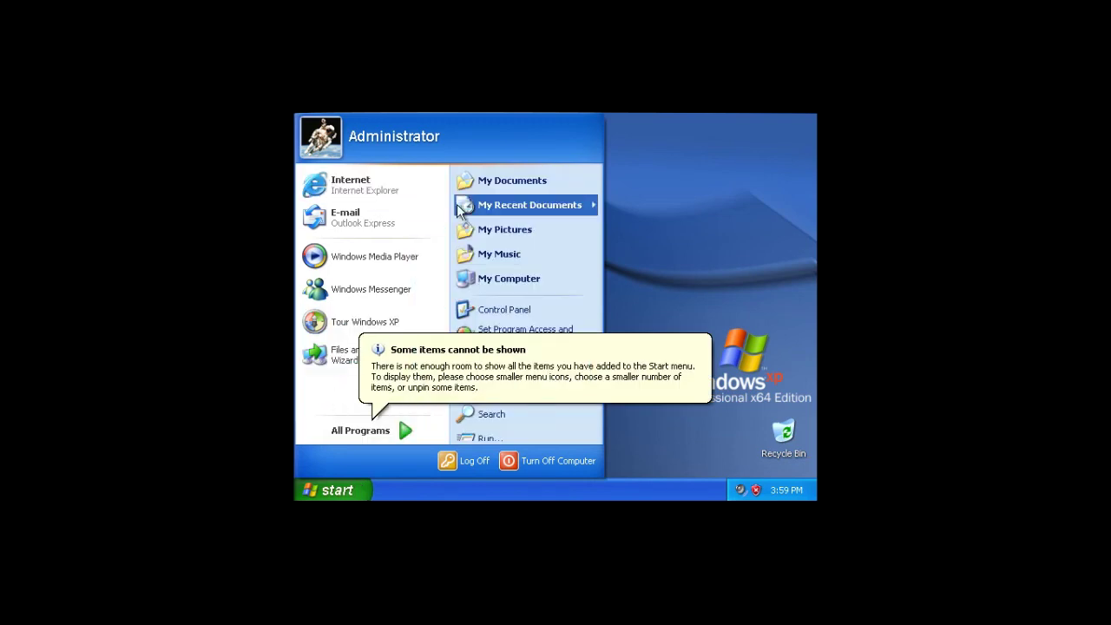
{"action": "left_click", "coordinate": [473, 279]}
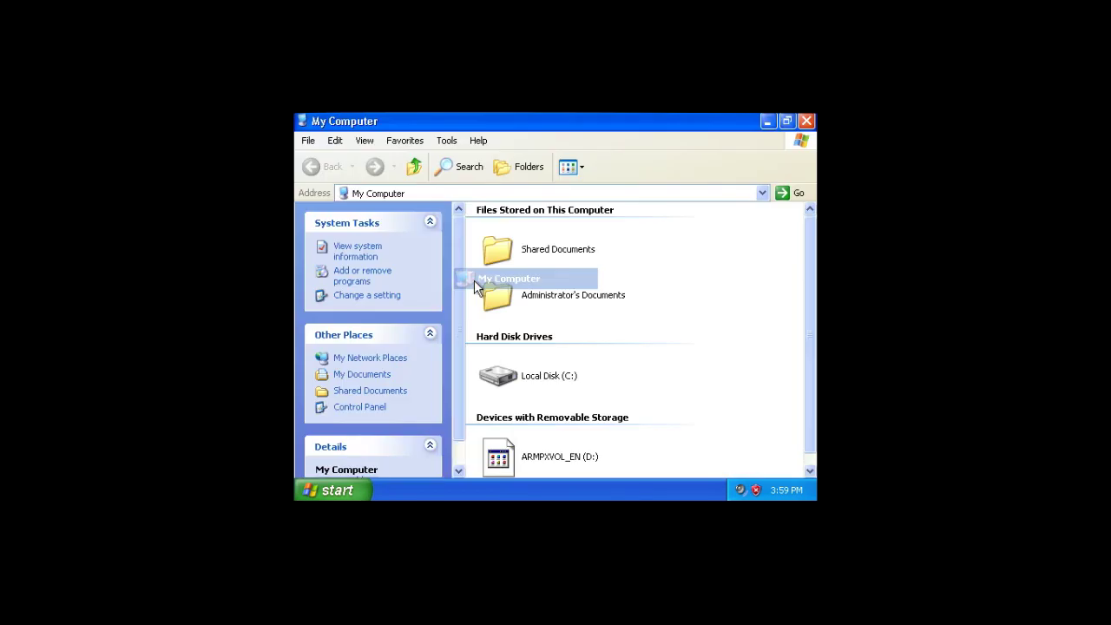
{"action": "double_click", "coordinate": [524, 441]}
Step: Keep the destination folder C:\Program Files\Oracle\VirtualBox Guest Additions and start the Guest Additions 6.1.16 installation
{"action": "left_click", "coordinate": [642, 434]}
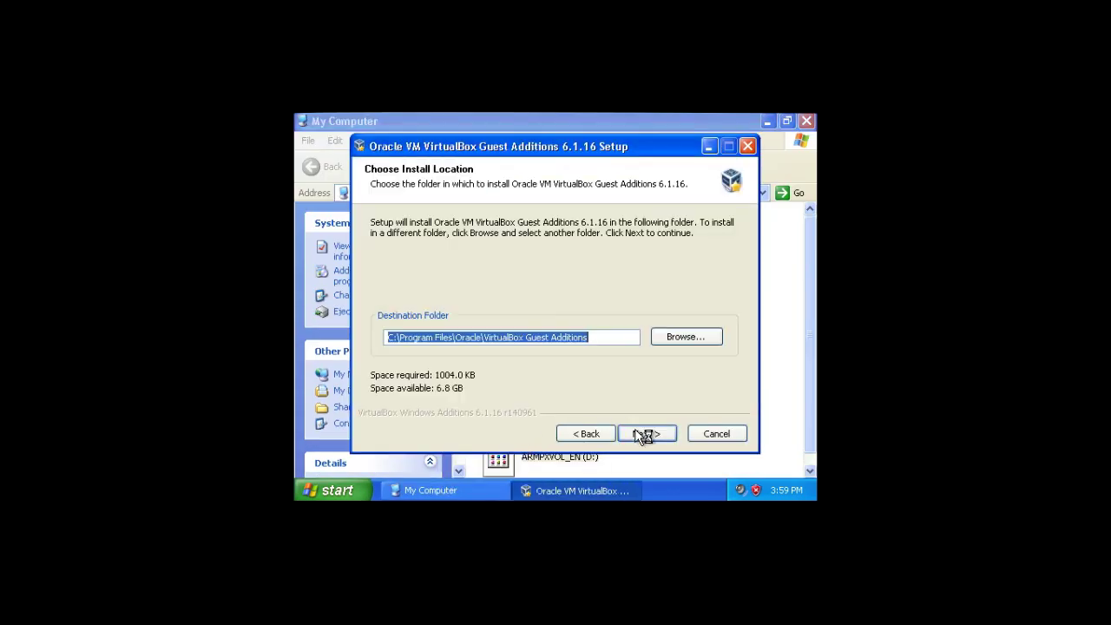
{"action": "left_click", "coordinate": [646, 434]}
{"action": "left_click", "coordinate": [647, 434]}
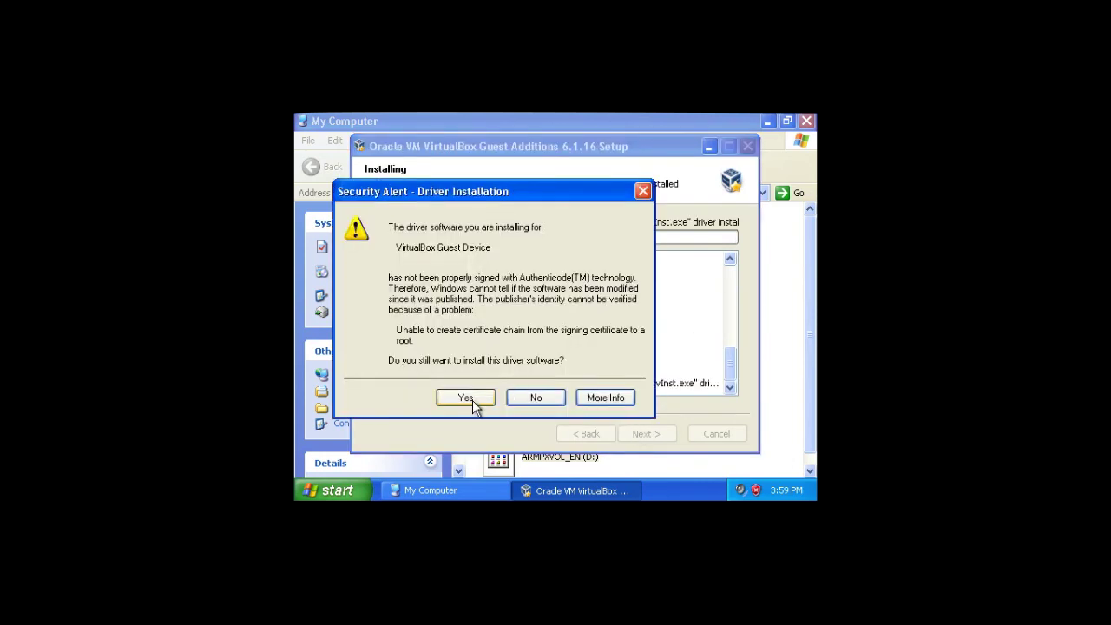
Step: Allow the unsigned VirtualBox Guest Device and Graphics Adapter drivers to install, and finish the setup with an immediate reboot
{"action": "left_click", "coordinate": [467, 398]}
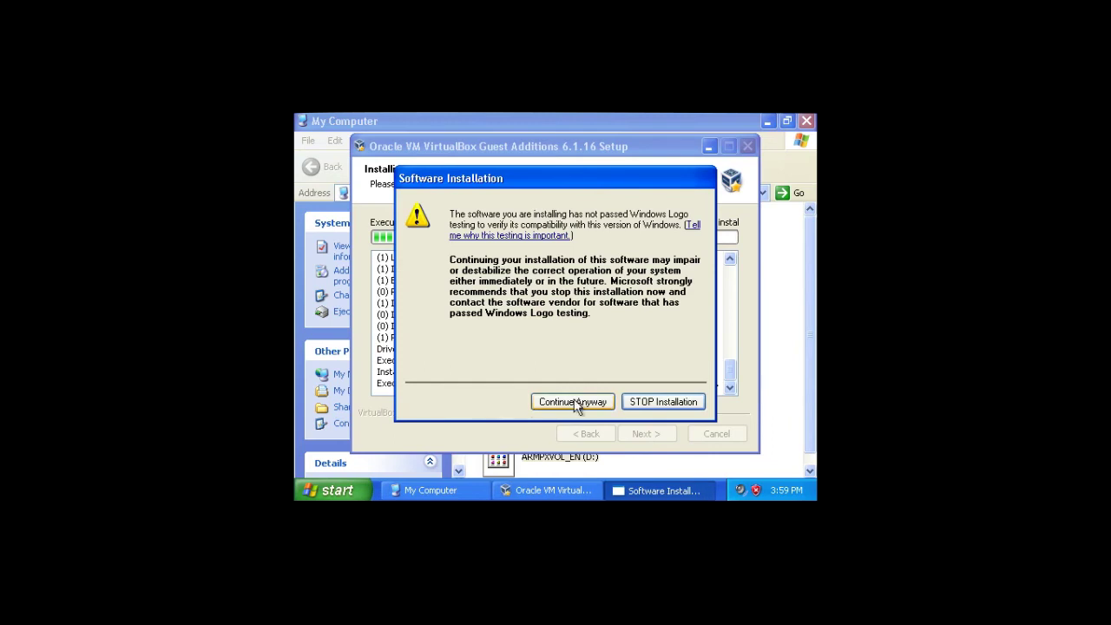
{"action": "left_click", "coordinate": [575, 403]}
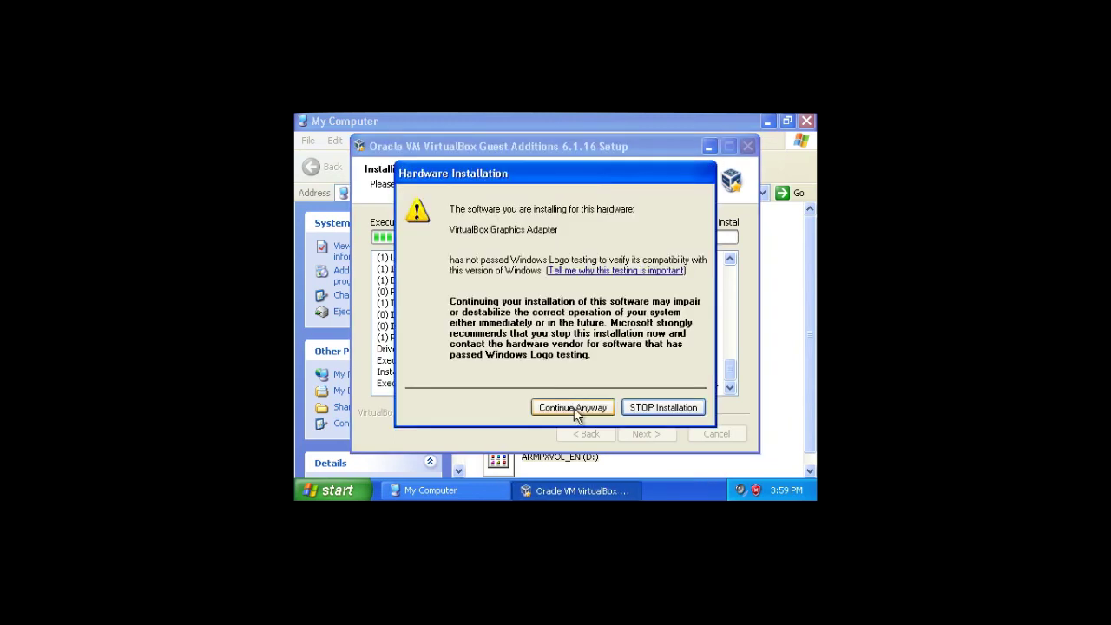
{"action": "left_click", "coordinate": [575, 412]}
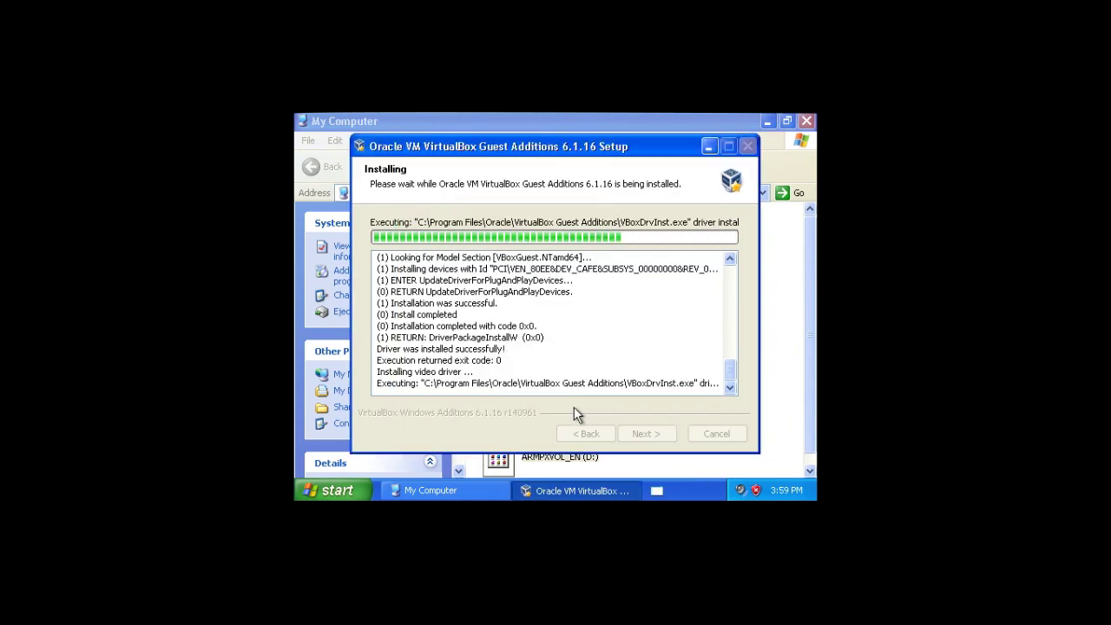
{"action": "left_click", "coordinate": [575, 412]}
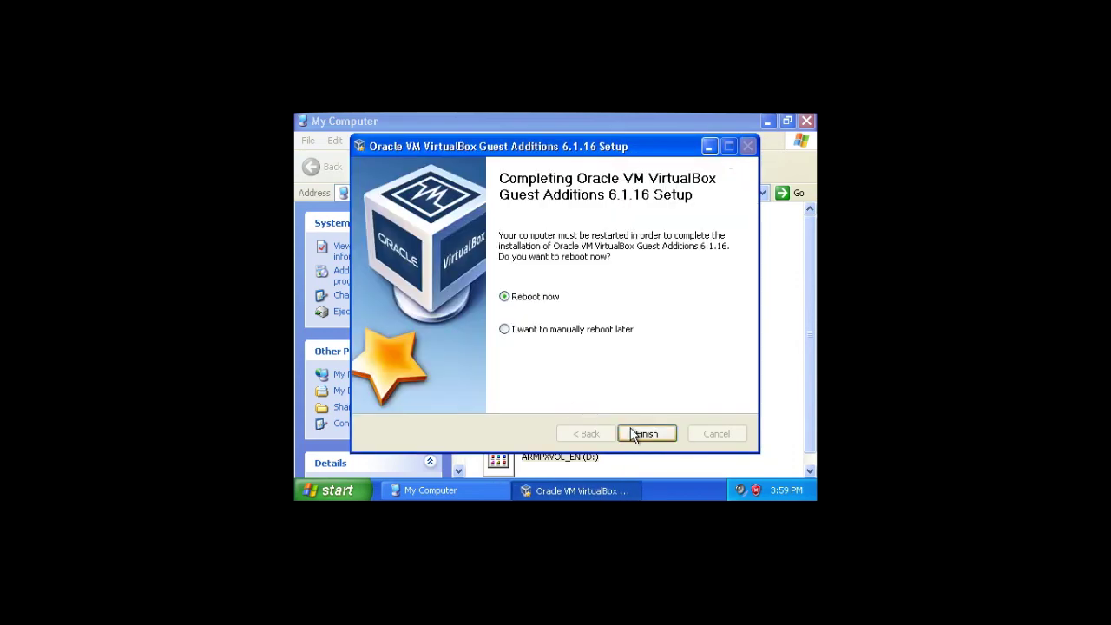
{"action": "left_click", "coordinate": [634, 439]}
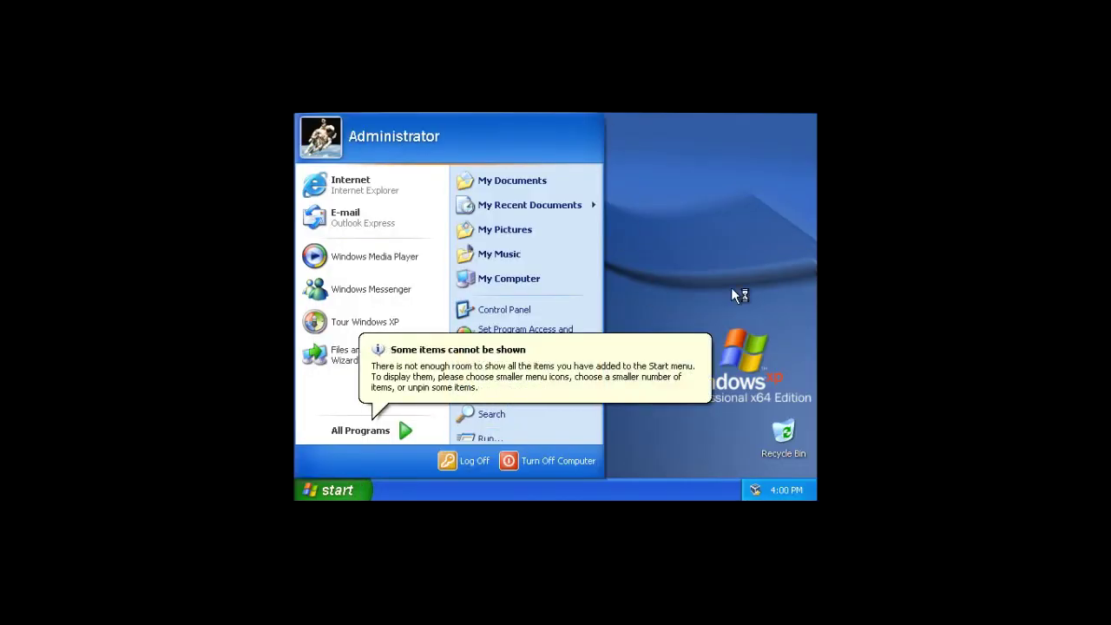
Step: Close the Start menu with its missing-items notice and dismiss the Display Settings notification
{"action": "left_click", "coordinate": [715, 246]}
{"action": "left_click", "coordinate": [742, 420]}
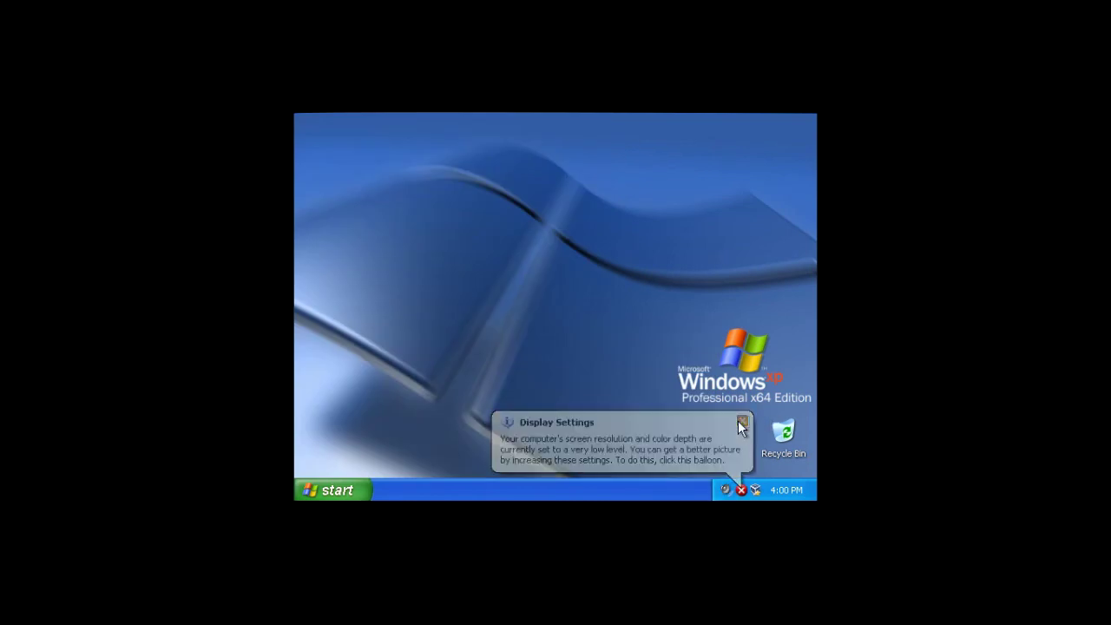
{"action": "left_click", "coordinate": [732, 418]}
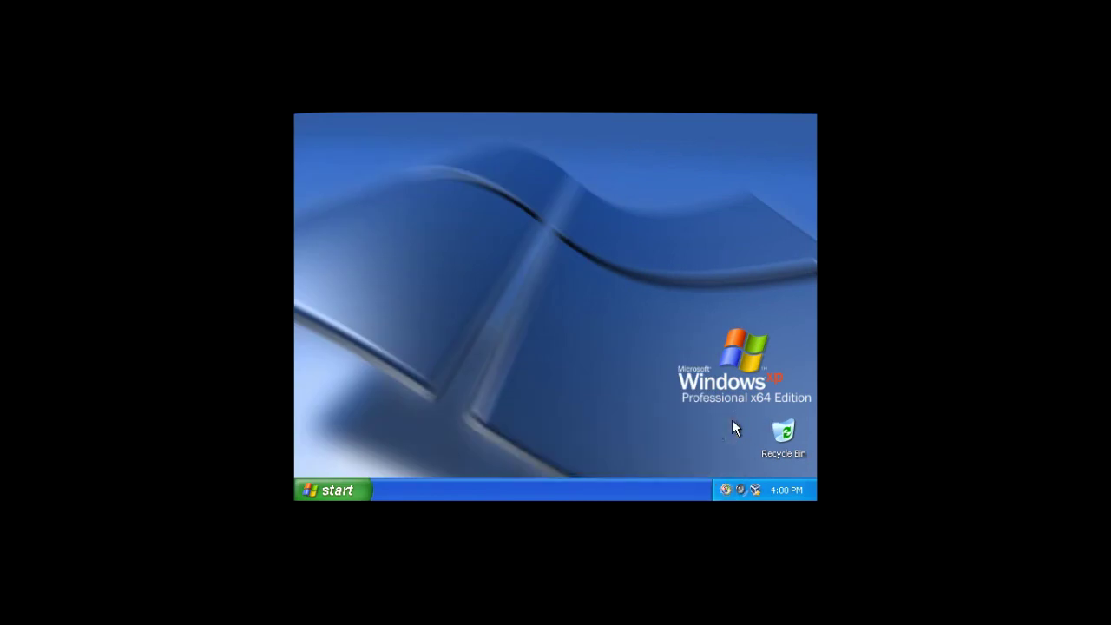
Step: Open Notepad by running the command notepad
{"action": "left_click", "coordinate": [334, 489]}
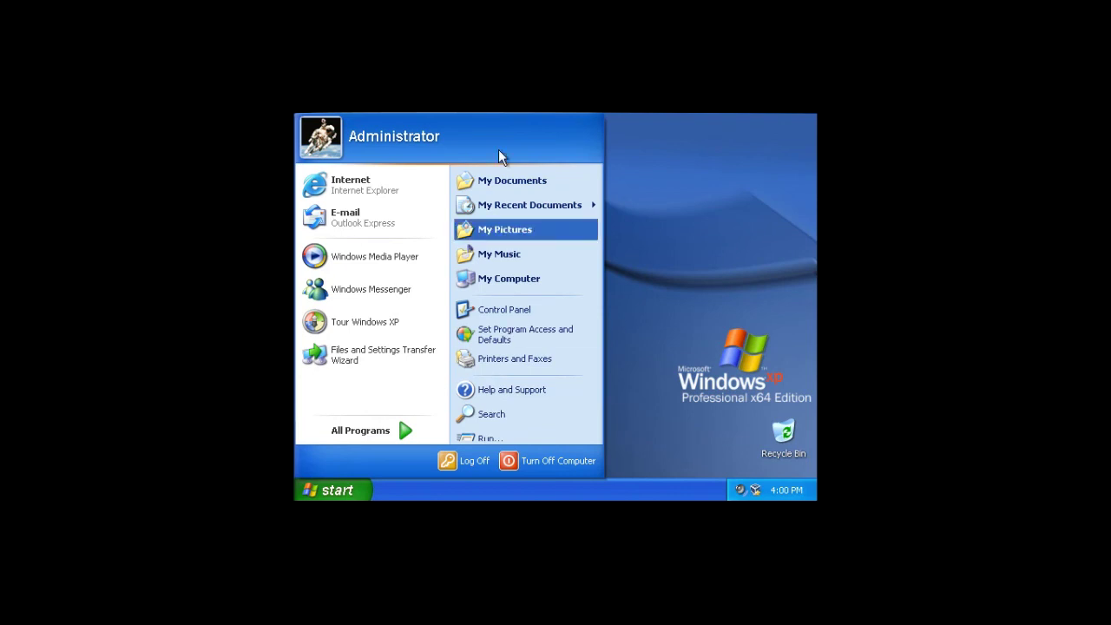
{"action": "mouse_move", "coordinate": [390, 426]}
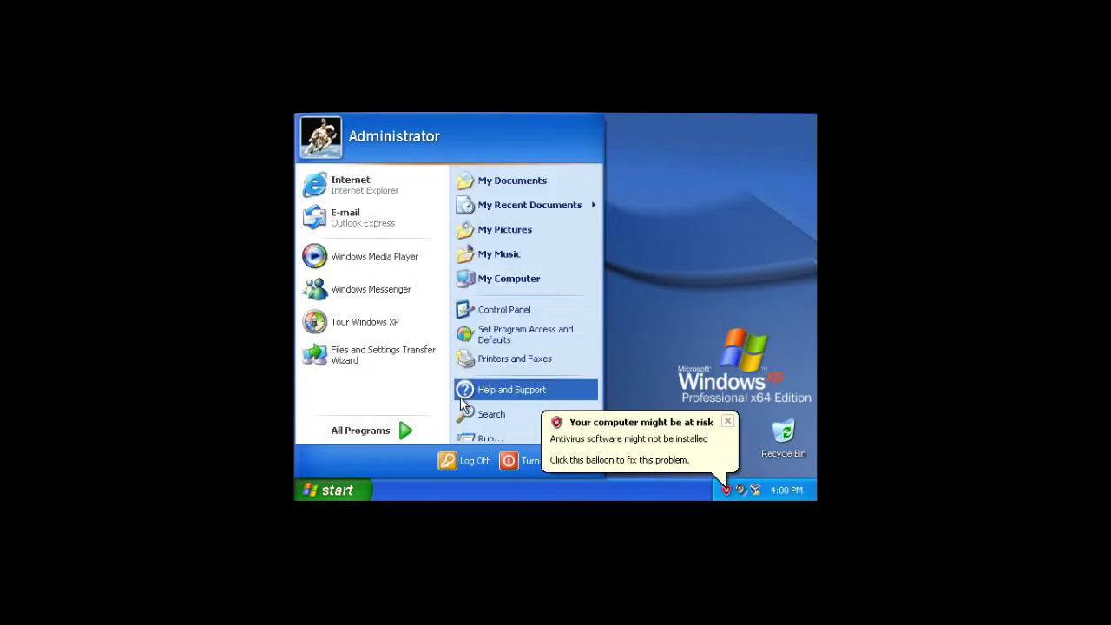
{"action": "left_click", "coordinate": [473, 437]}
{"action": "type", "text": "no"}
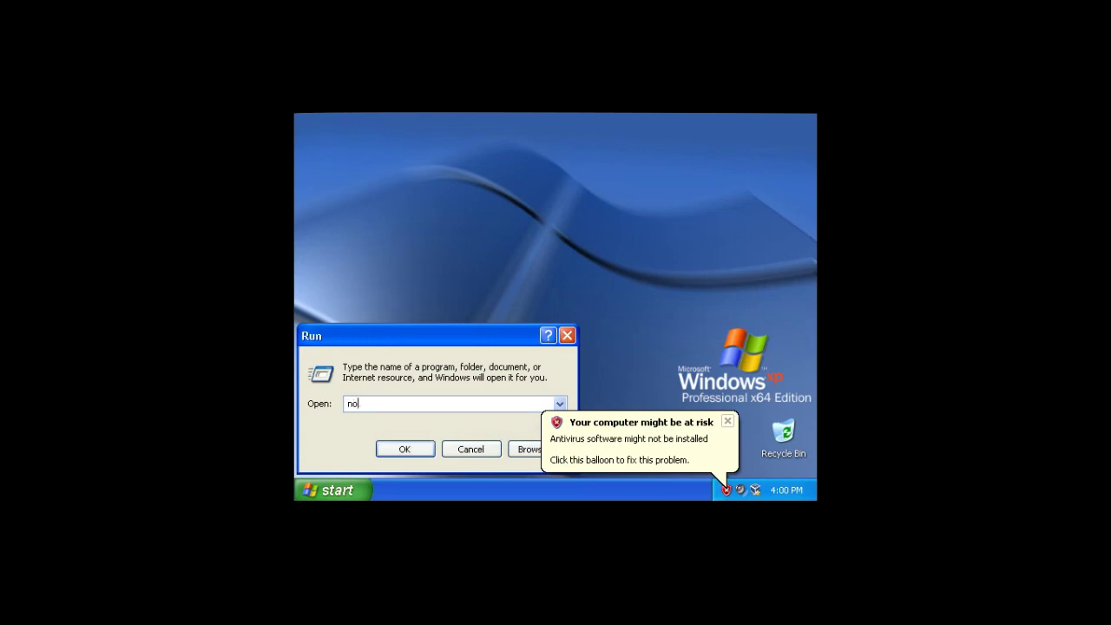
{"action": "type", "text": "tepad"}
{"action": "key", "text": "Return"}
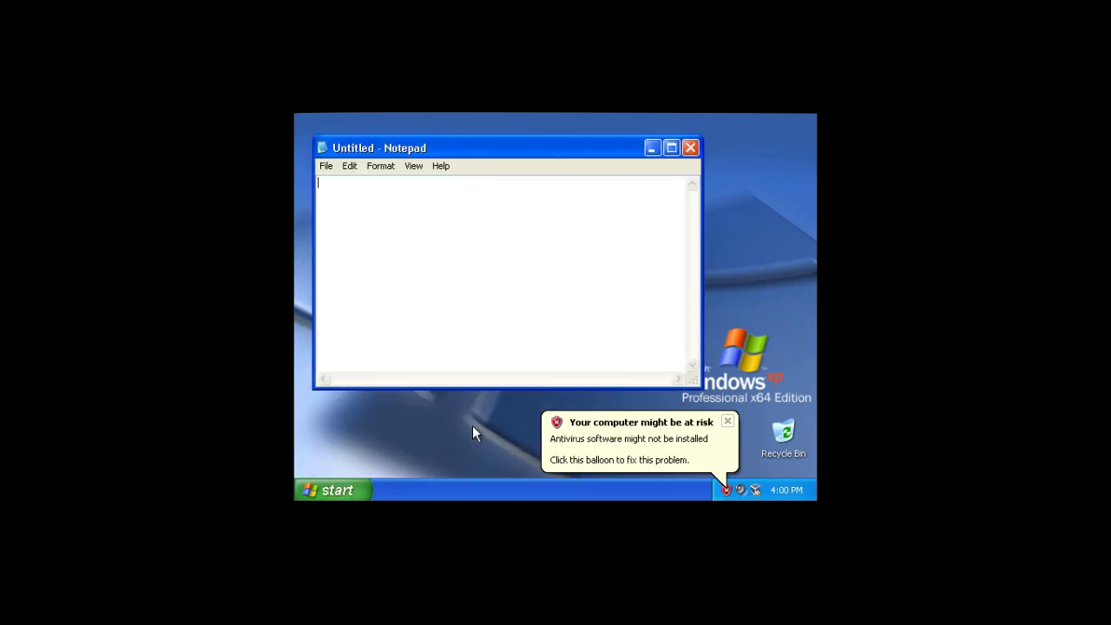
Step: Write the note "Got it and done!!!! I had to install this while windows vista failed. but i'm fixing that." and close Notepad without saving
{"action": "type", "text": "G"}
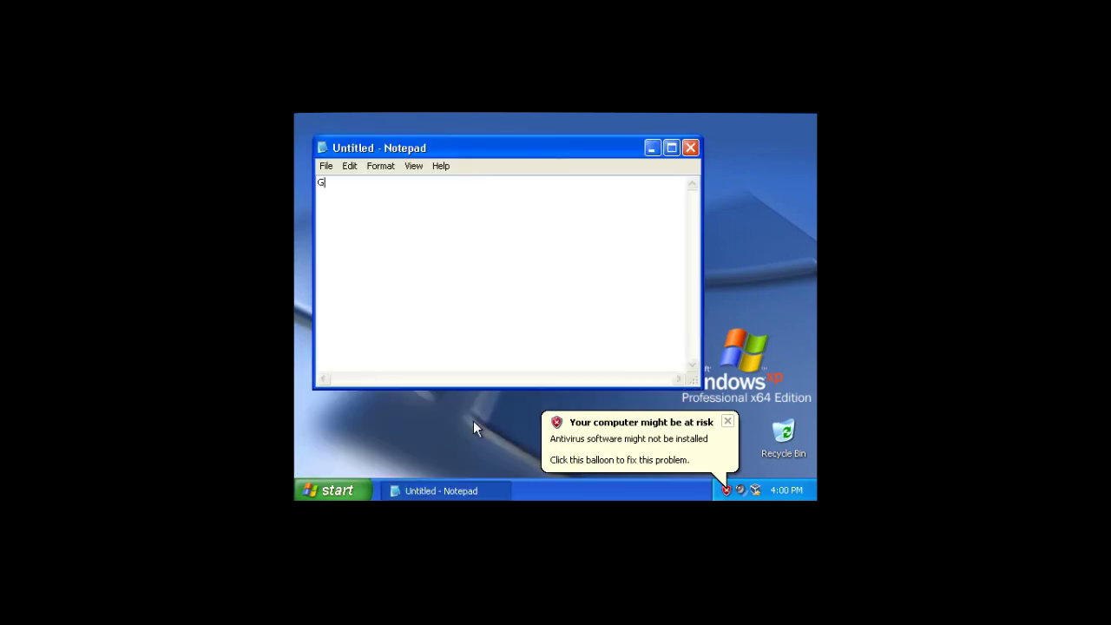
{"action": "type", "text": "ot it and done!!!! I had to instal"}
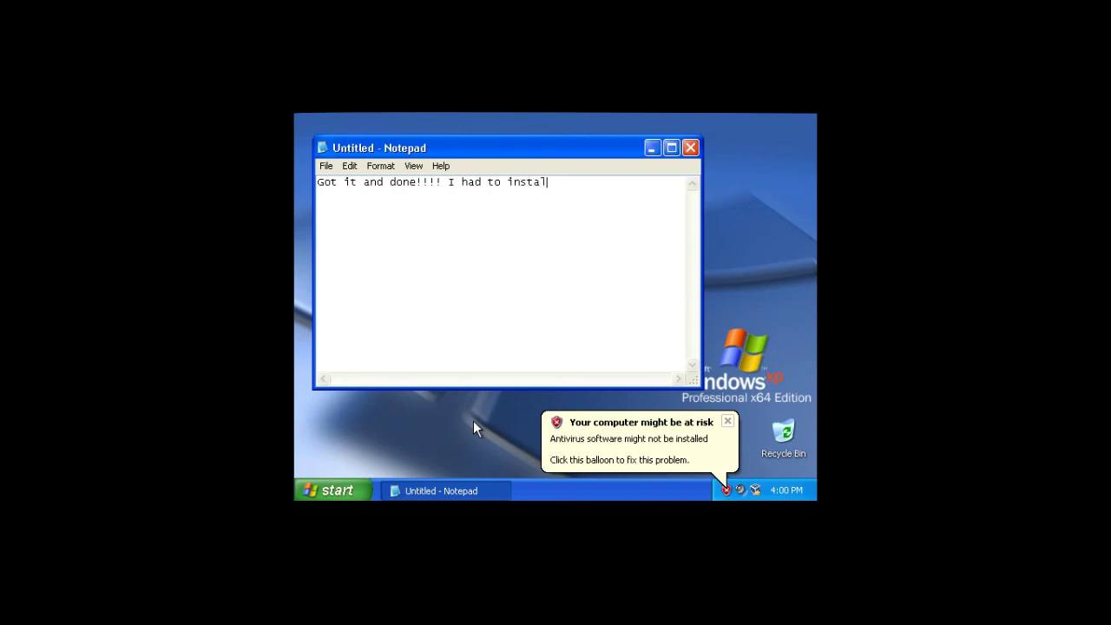
{"action": "type", "text": "l this in"}
{"action": "key", "text": "BackSpace"}
{"action": "key", "text": "BackSpace"}
{"action": "type", "text": "while"}
{"action": "type", "text": " w"}
{"action": "type", "text": "indows"}
{"action": "type", "text": " v"}
{"action": "type", "text": "is"}
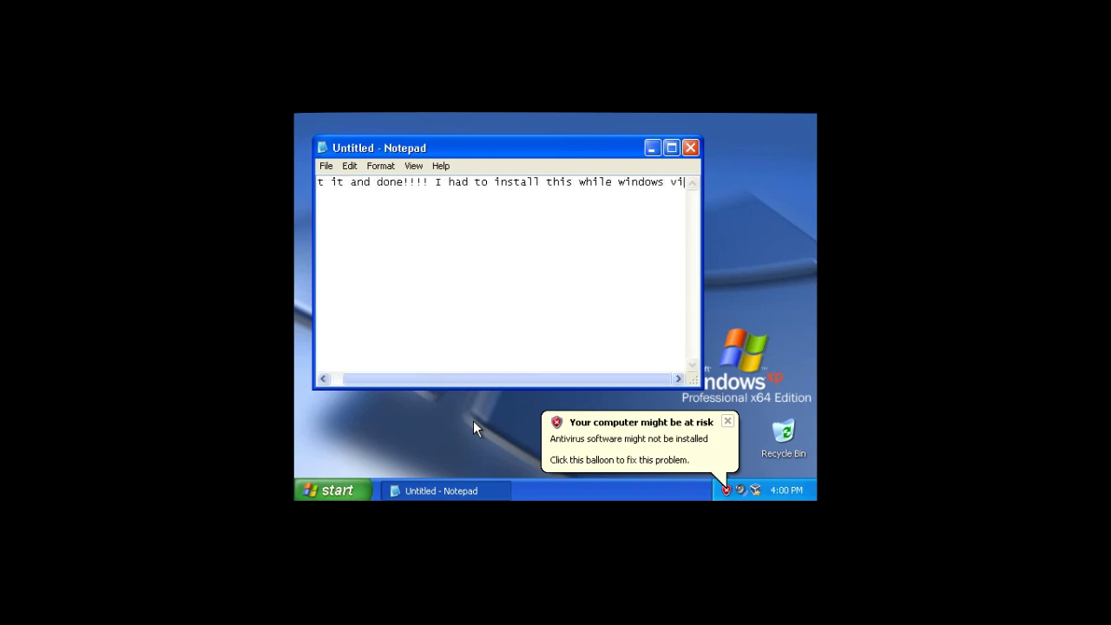
{"action": "type", "text": "ta"}
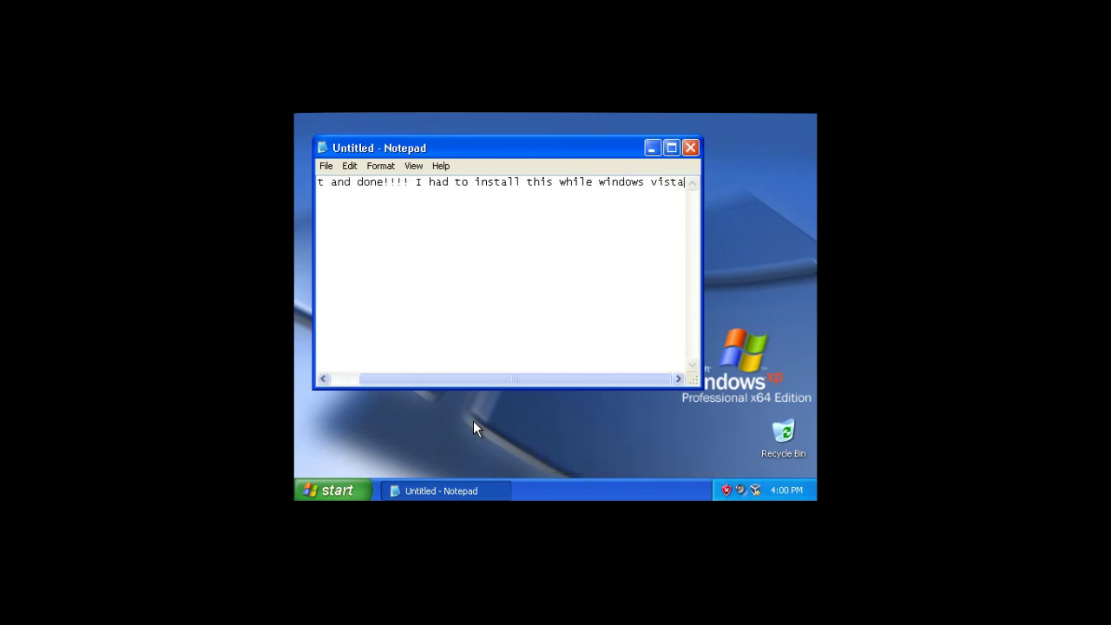
{"action": "type", "text": " failed"}
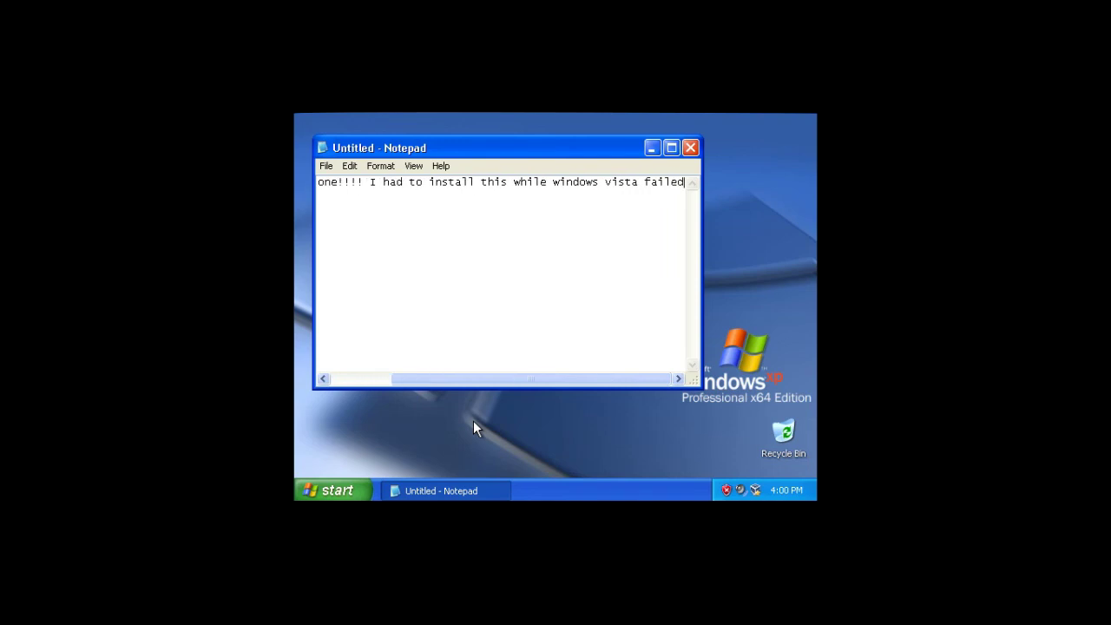
{"action": "type", "text": ". but "}
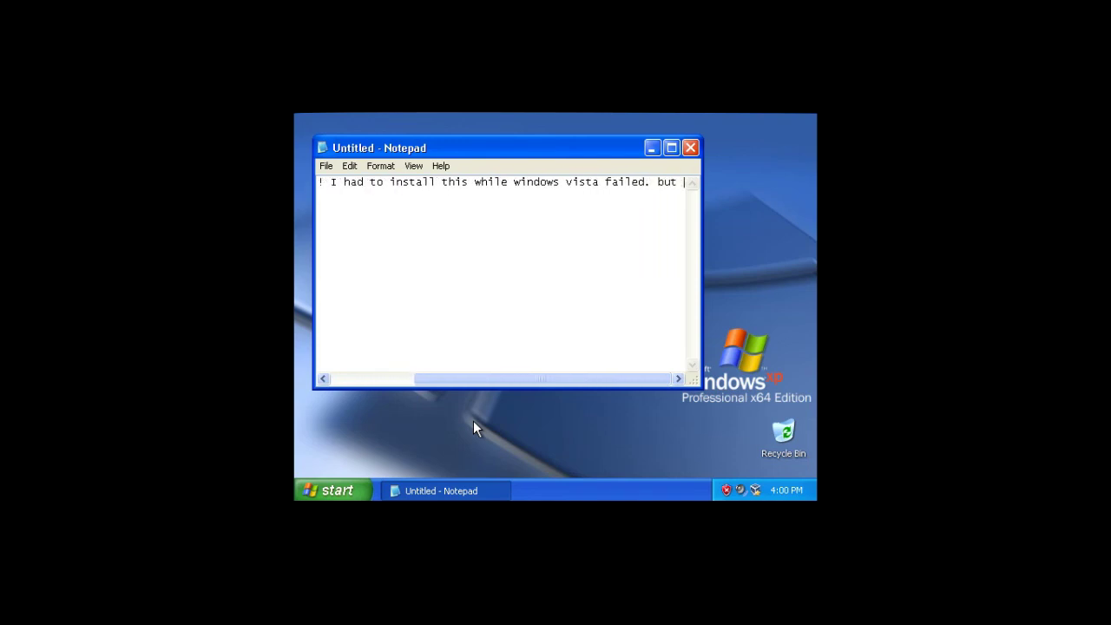
{"action": "type", "text": "i'm f"}
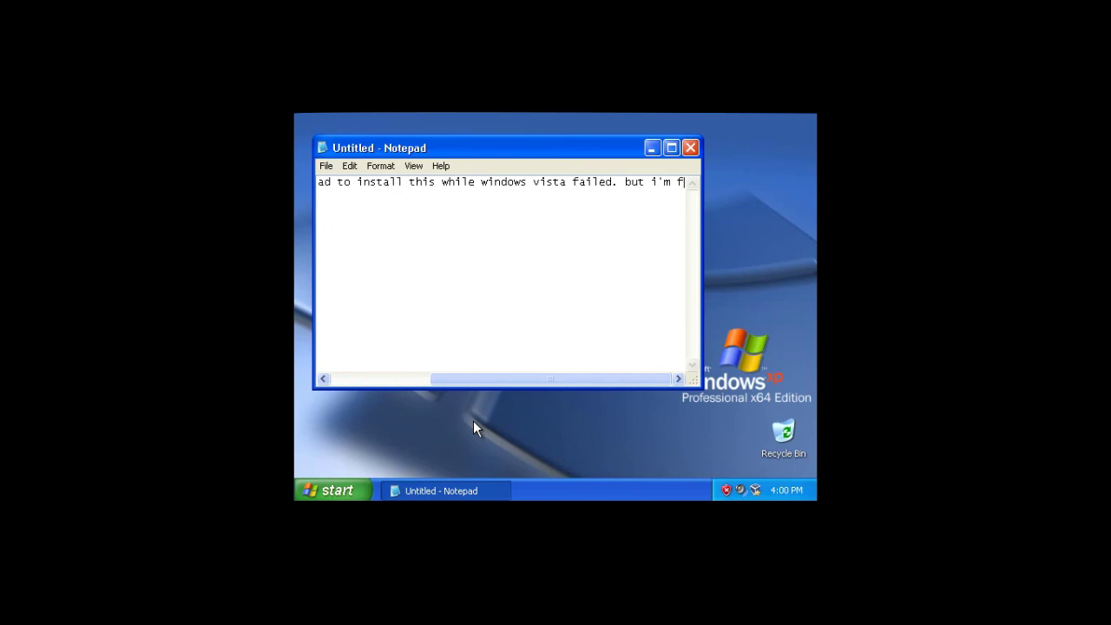
{"action": "type", "text": "ixing that"}
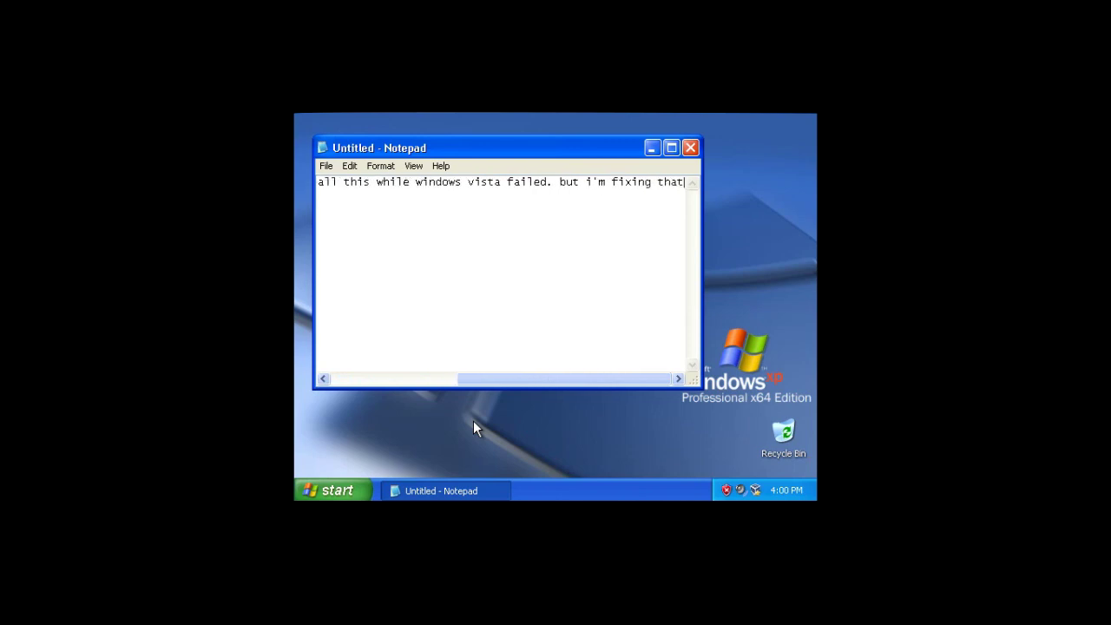
{"action": "type", "text": "."}
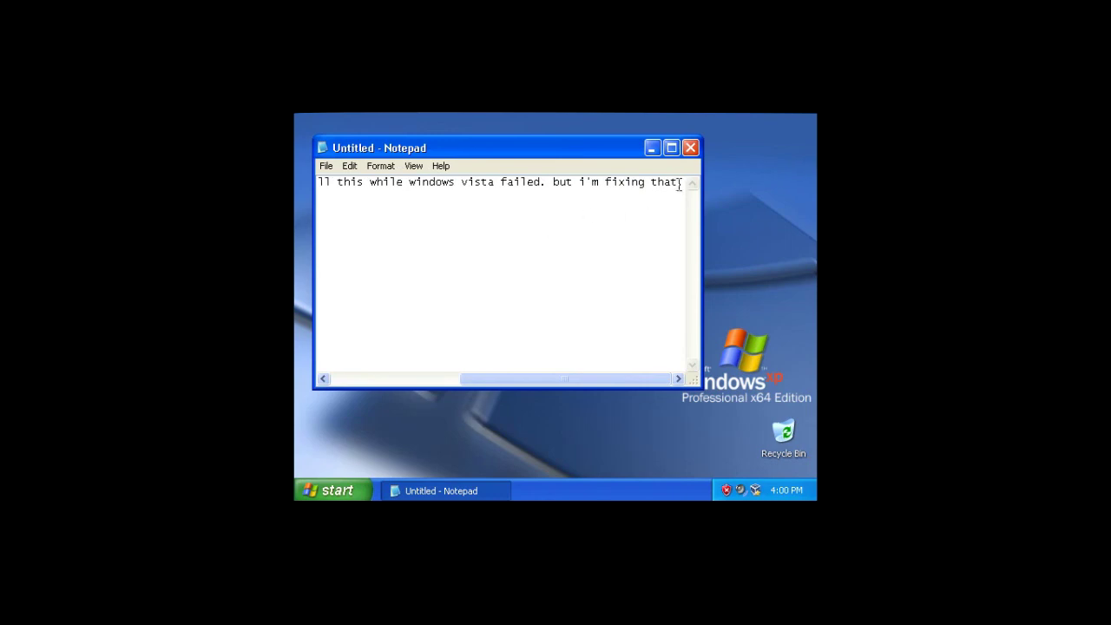
{"action": "left_click", "coordinate": [690, 148]}
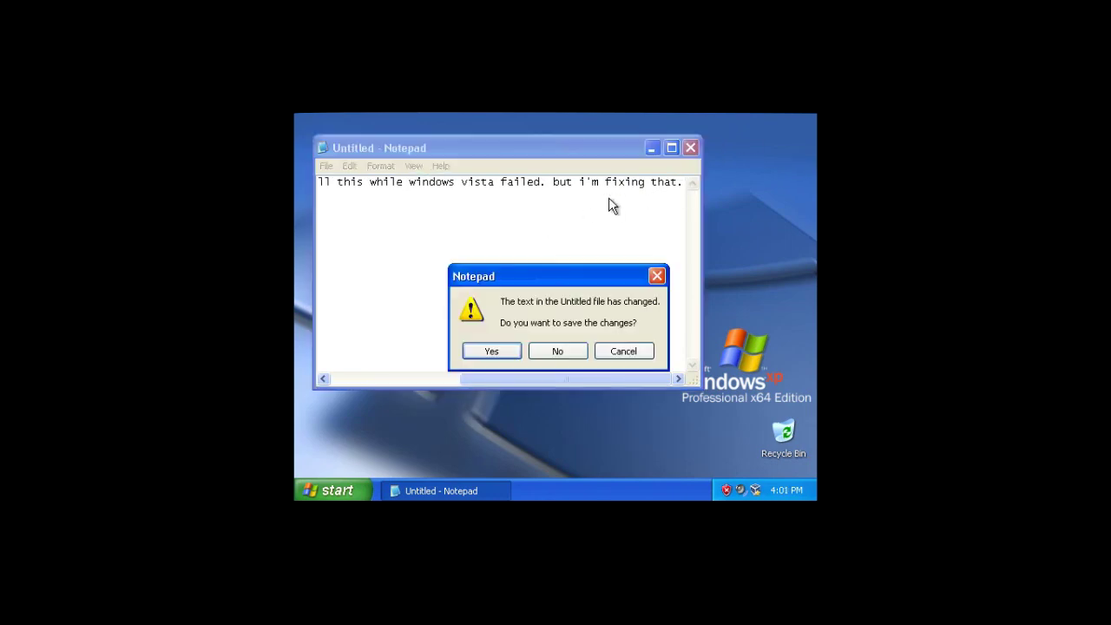
{"action": "left_click", "coordinate": [566, 351]}
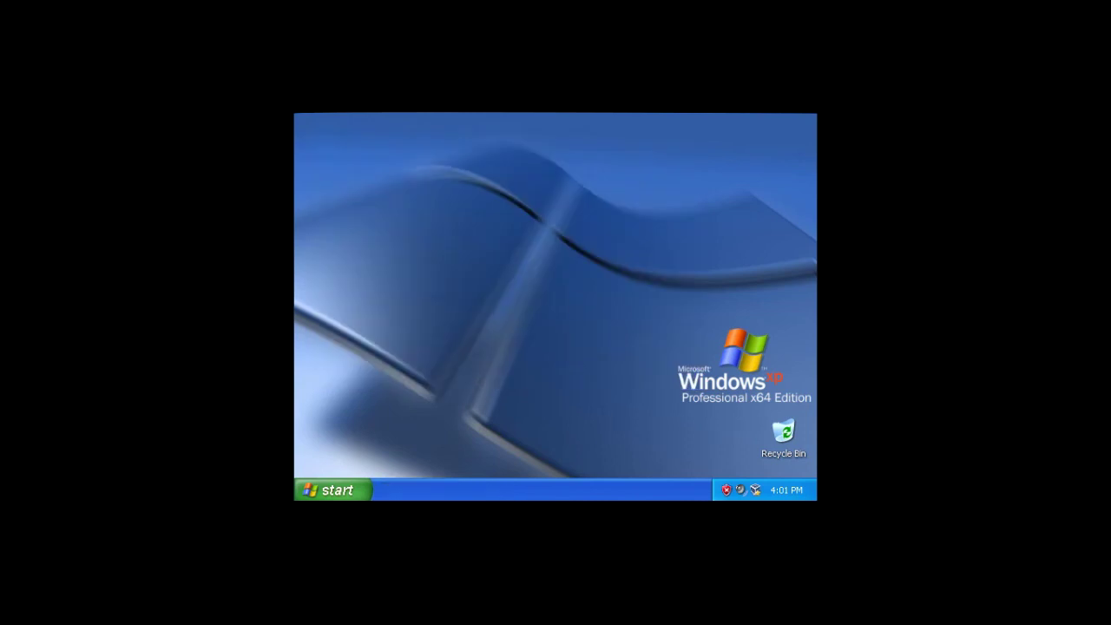